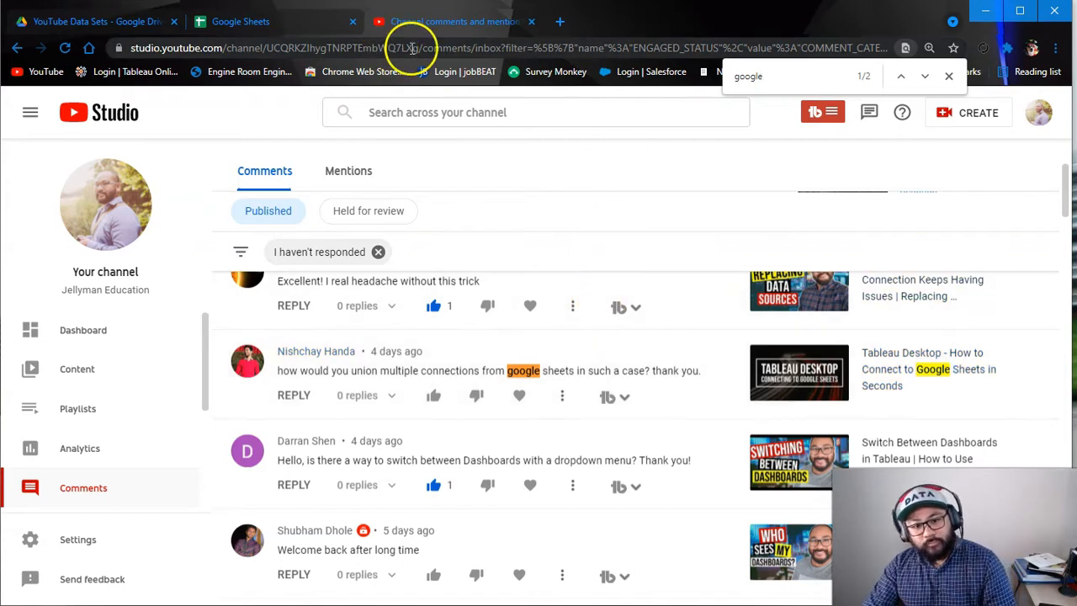
# Open the Union Test folder inside YouTube Data Sets in Google Drive to view its source files.
pyautogui.click(99, 23)
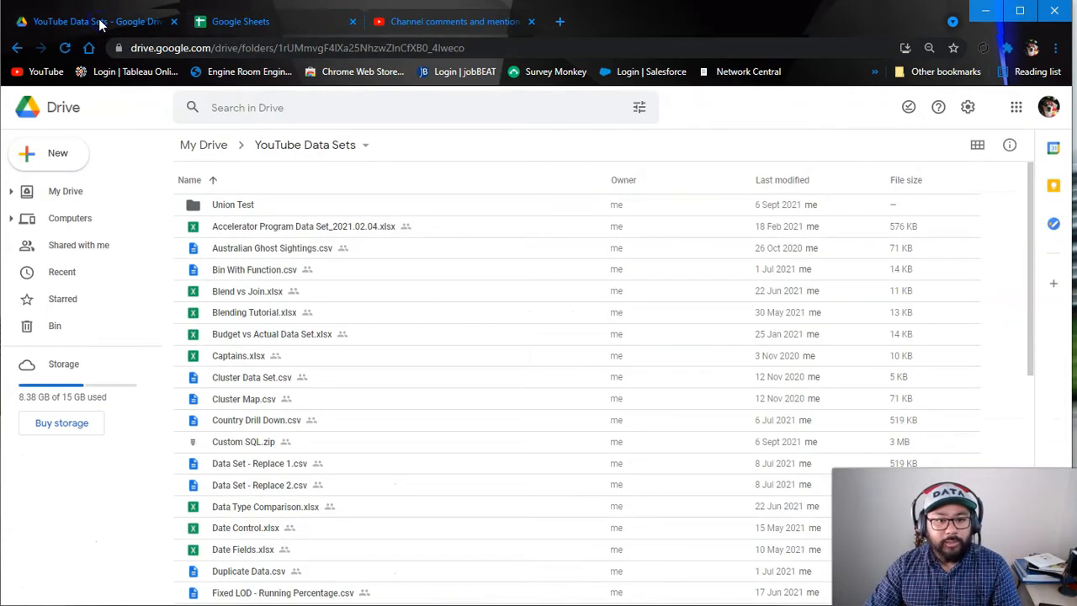
pyautogui.click(238, 207)
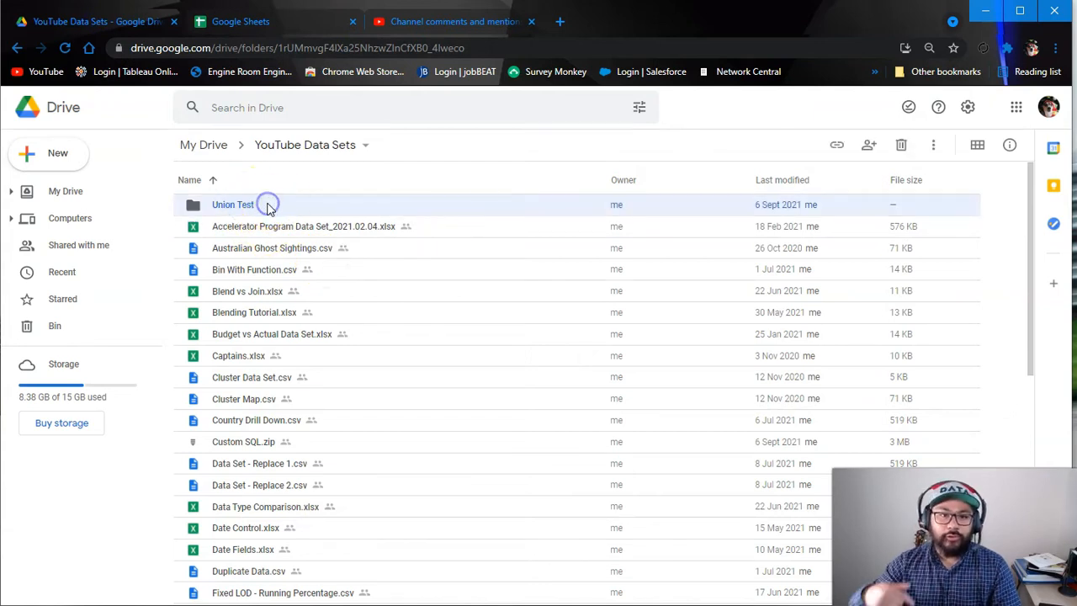
pyautogui.doubleClick(268, 208)
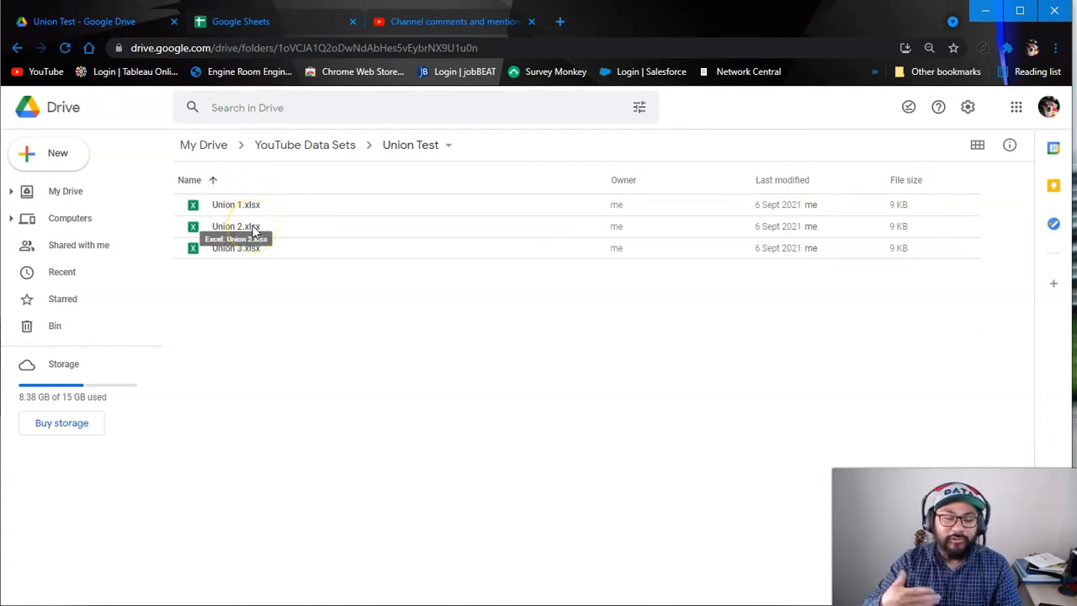
pyautogui.click(290, 28)
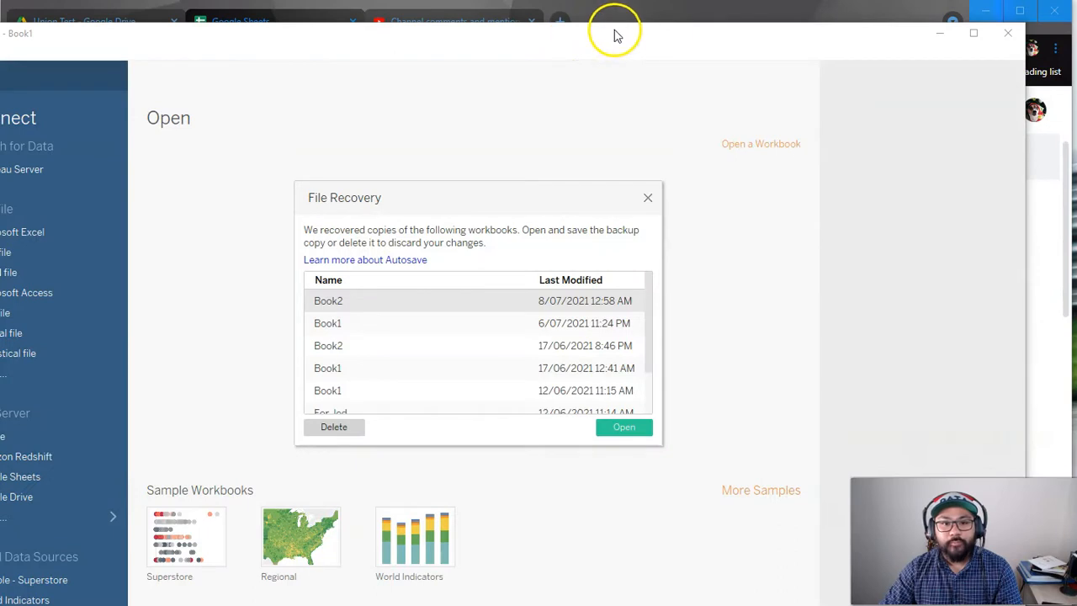
# In Tableau Desktop, dismiss the file recovery prompt and start a new Google Sheets connection.
pyautogui.click(648, 196)
pyautogui.moveTo(693, 40); pyautogui.dragTo(745, 10)
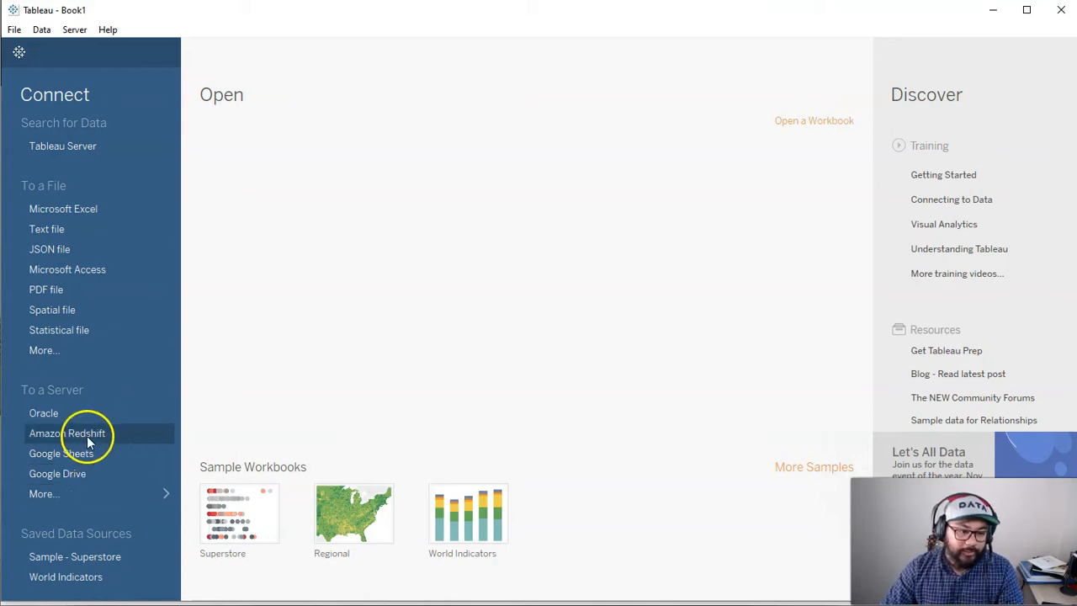
pyautogui.click(67, 496)
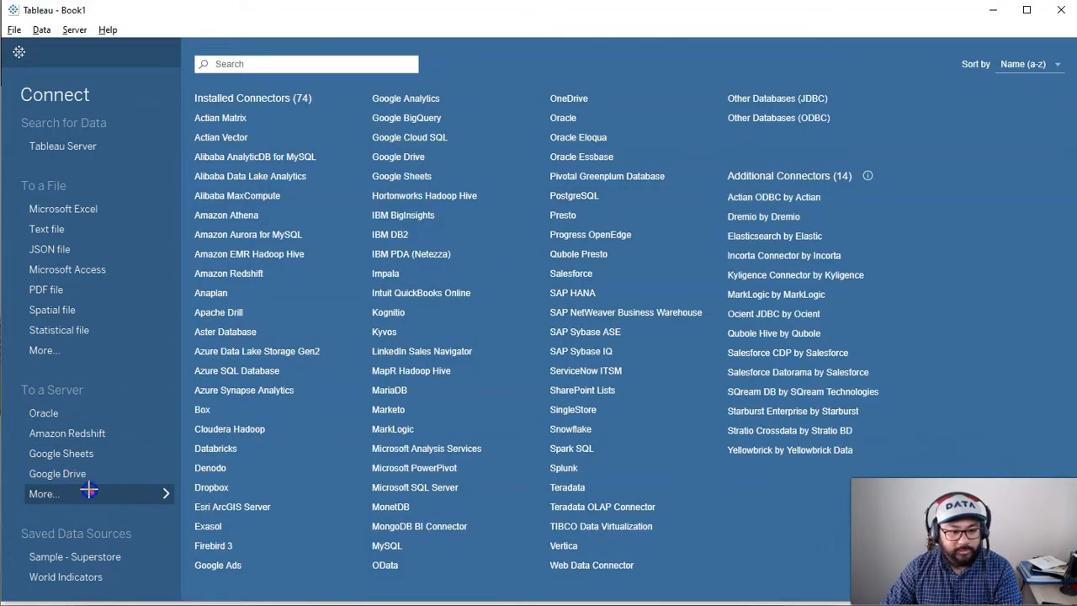
pyautogui.click(441, 154)
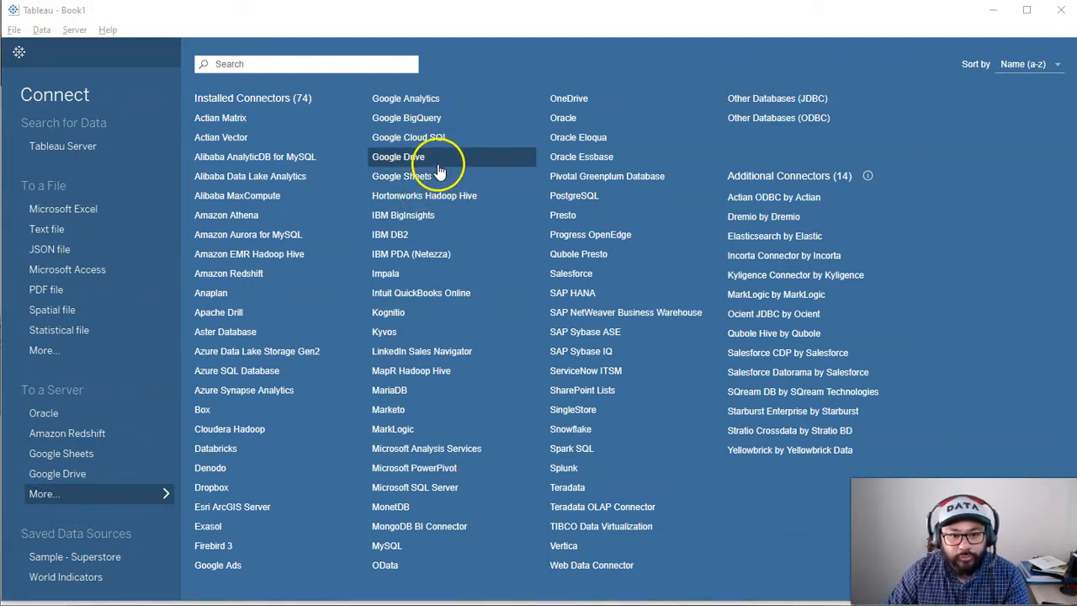
pyautogui.click(434, 175)
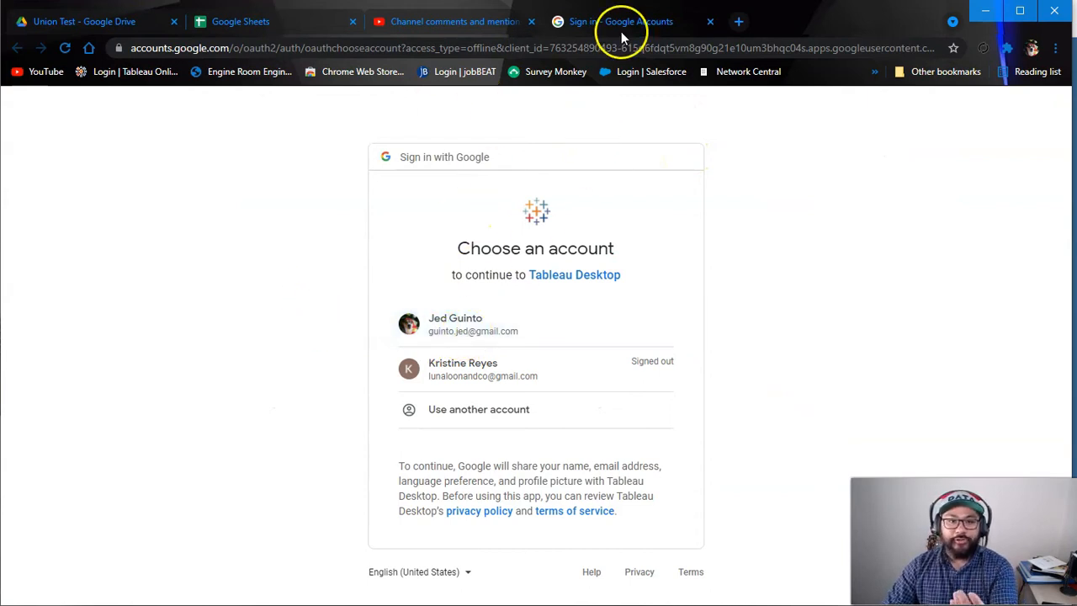
# Authorize Tableau Desktop with the first listed Google account, close the authentication page and return to Tableau Desktop.
pyautogui.click(469, 324)
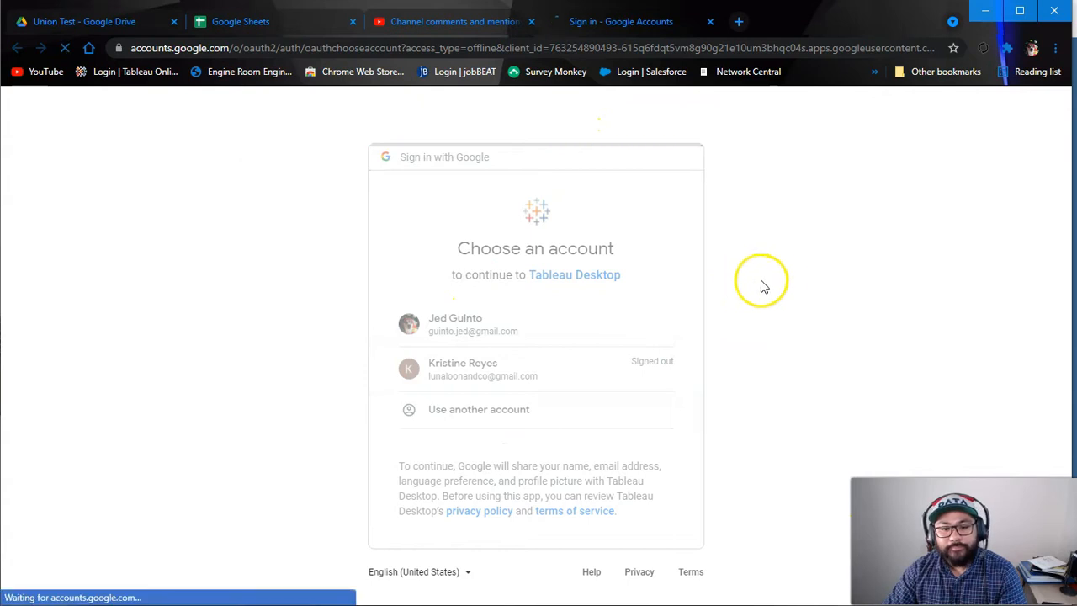
pyautogui.click(599, 545)
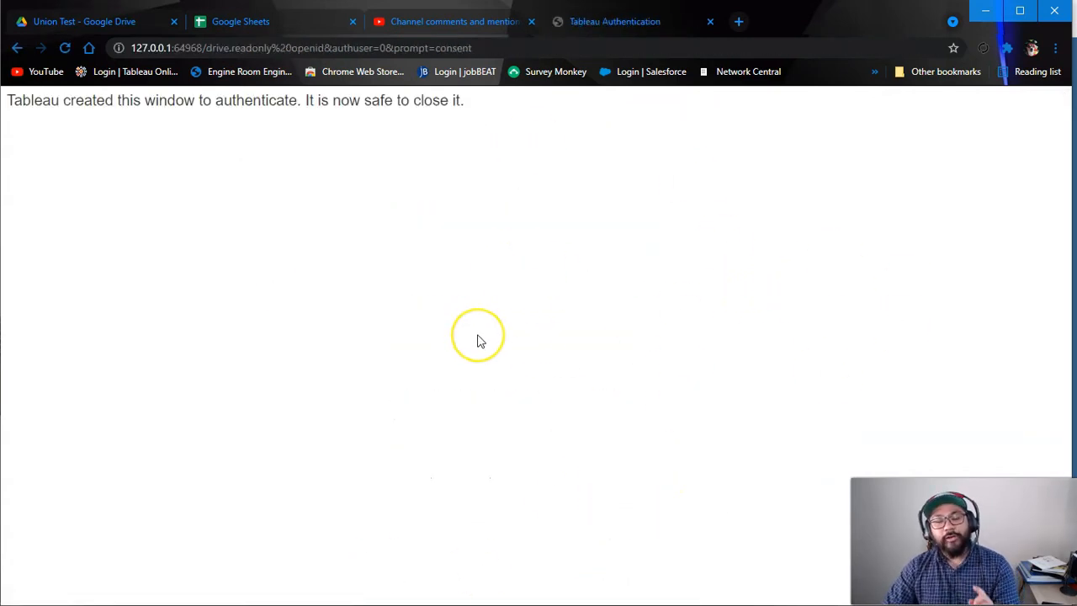
pyautogui.middleClick(612, 26)
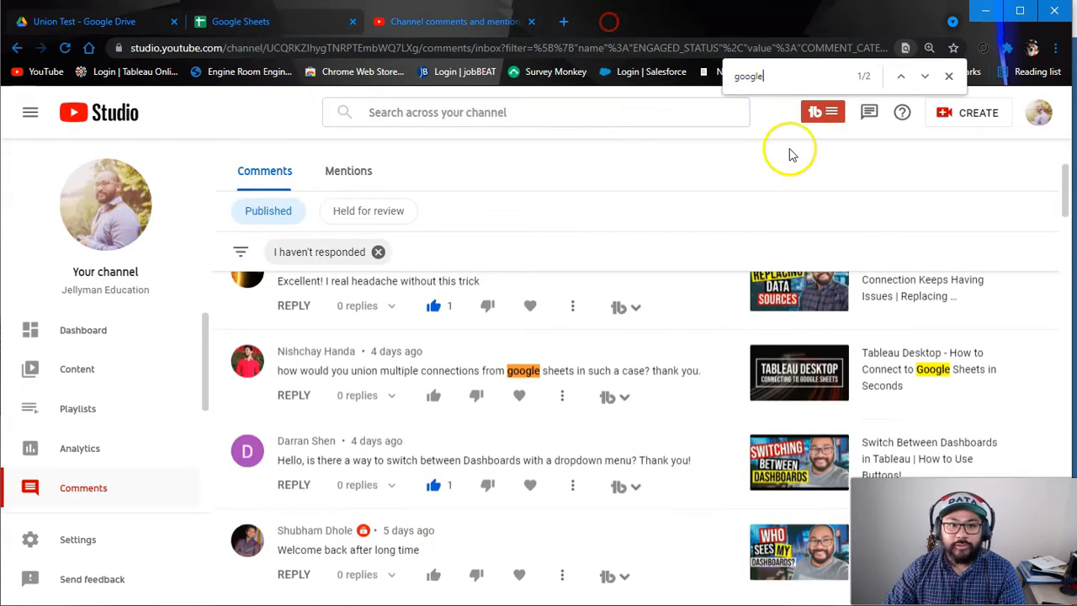
pyautogui.click(988, 11)
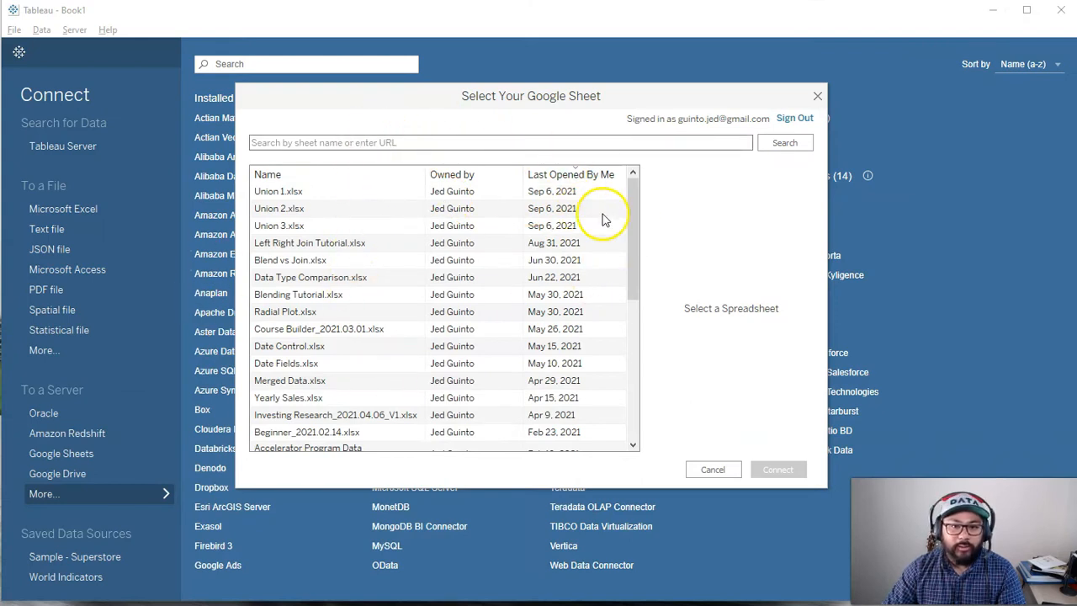
# Select Union 1.xlsx from the Google Sheets file list and connect to it.
pyautogui.click(297, 191)
pyautogui.click(320, 208)
pyautogui.click(320, 225)
pyautogui.click(345, 194)
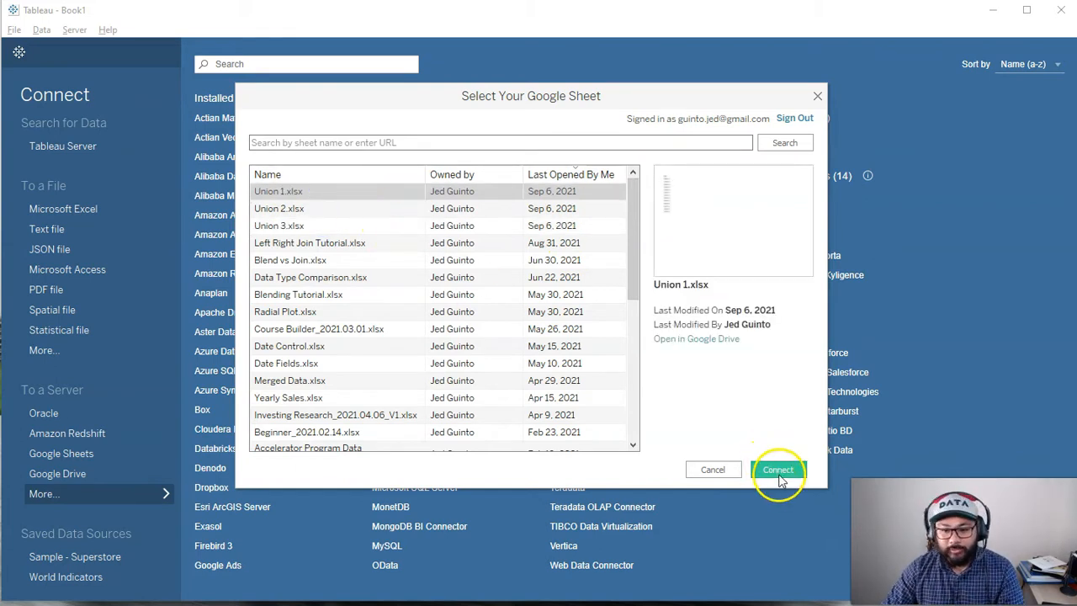
pyautogui.click(777, 471)
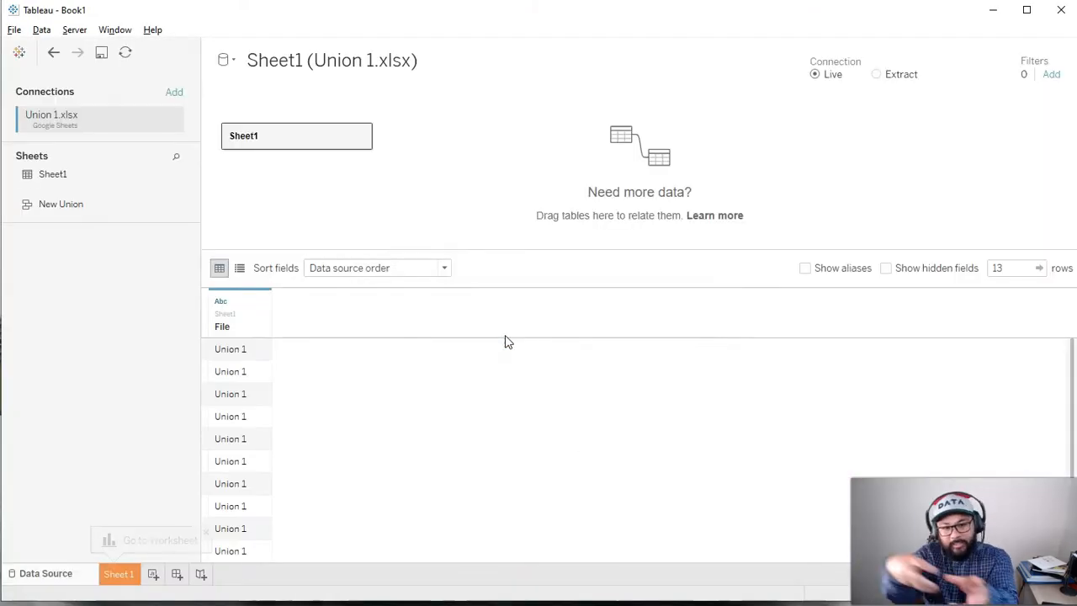
# Add a Google Drive connection to the data source and allow Tableau to access the Google account's Drive files.
pyautogui.click(174, 96)
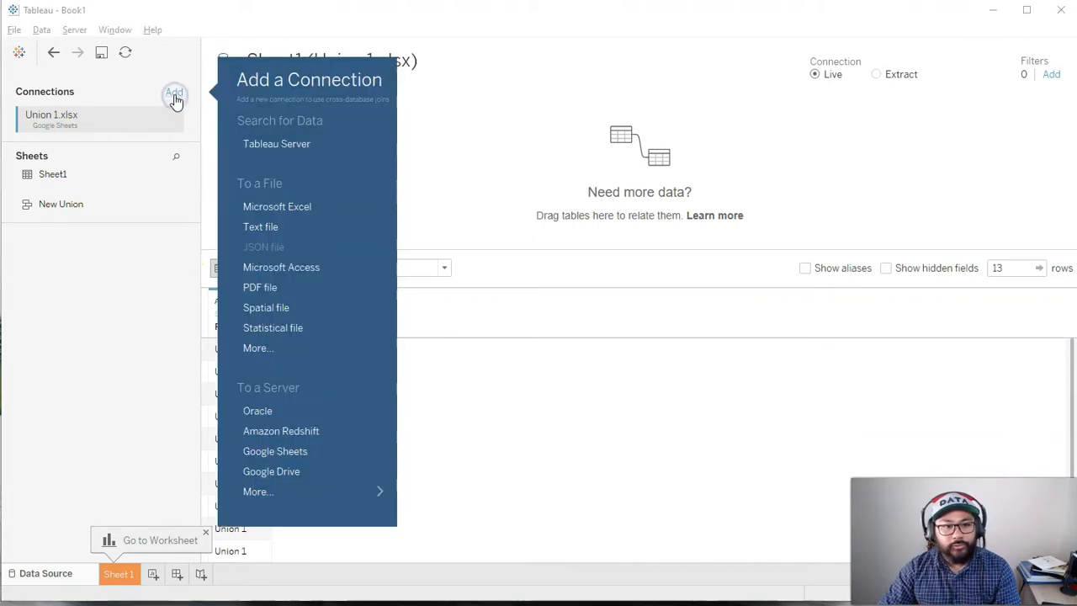
pyautogui.click(302, 474)
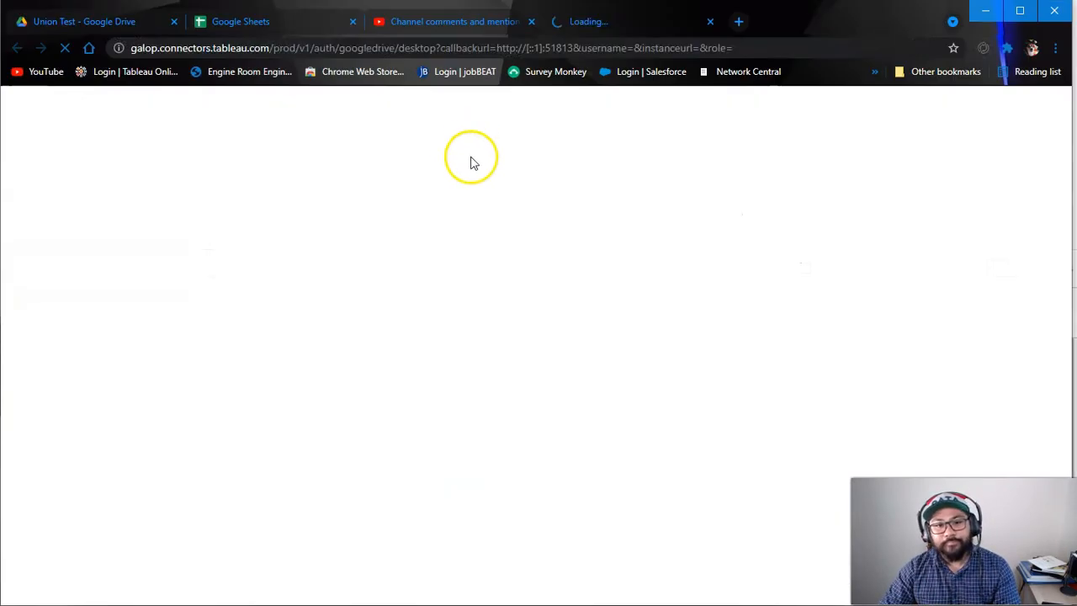
pyautogui.click(486, 328)
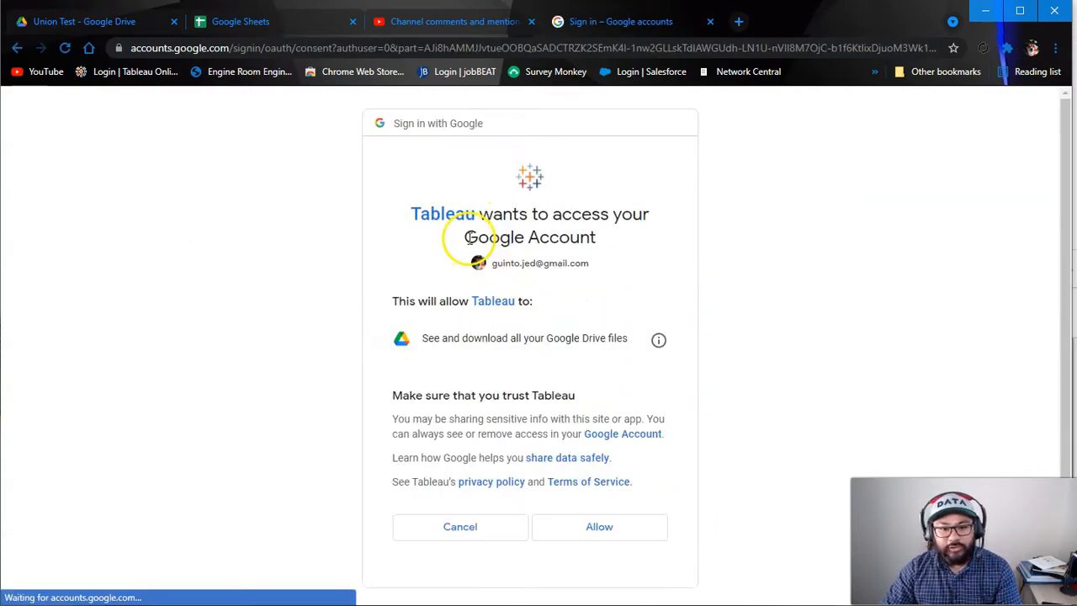
pyautogui.click(596, 535)
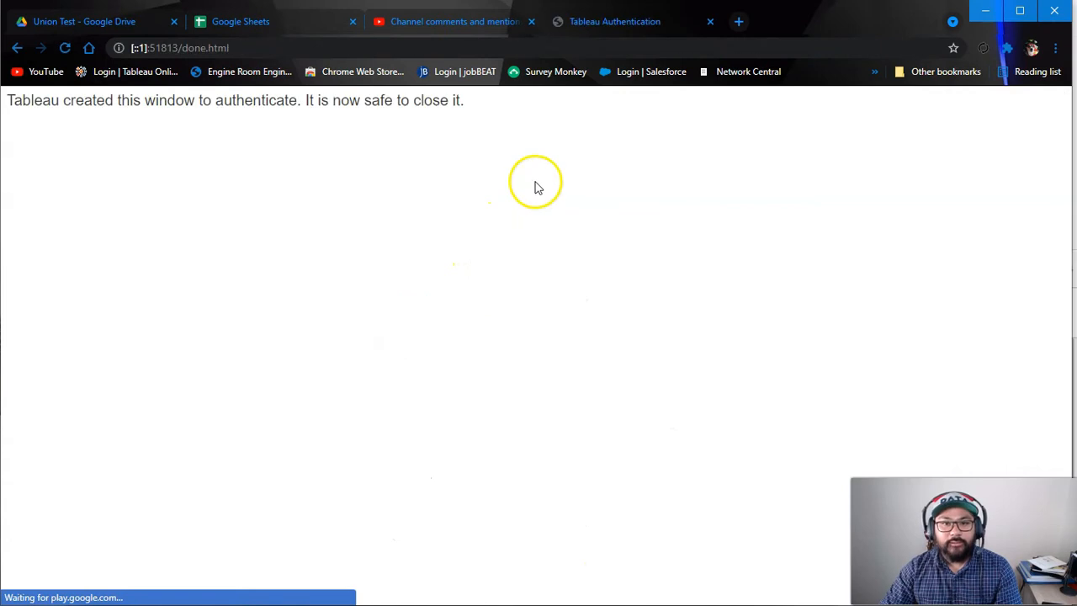
pyautogui.click(710, 21)
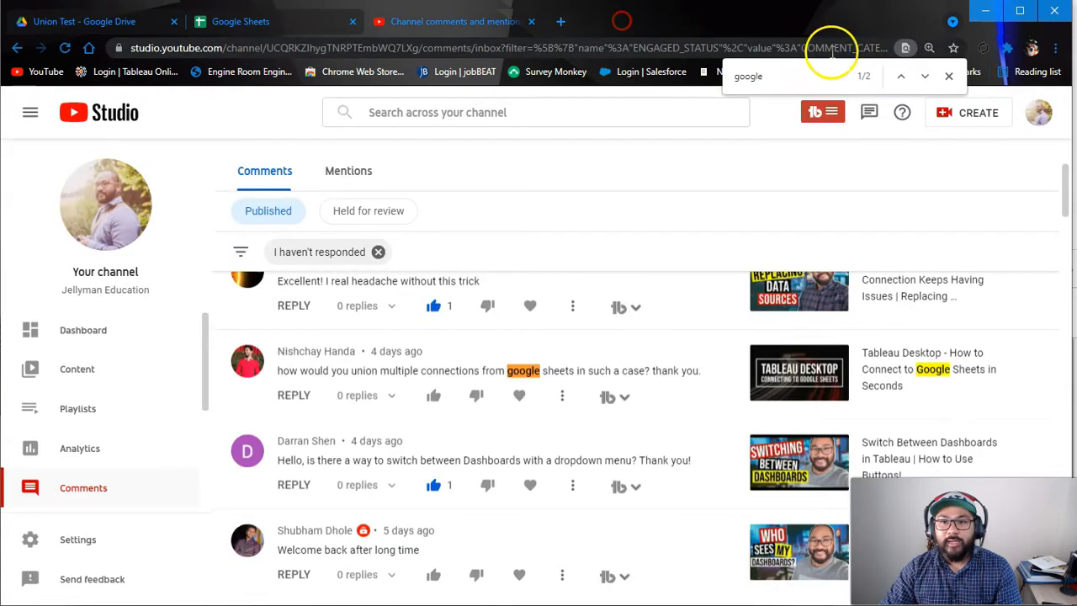
pyautogui.click(985, 10)
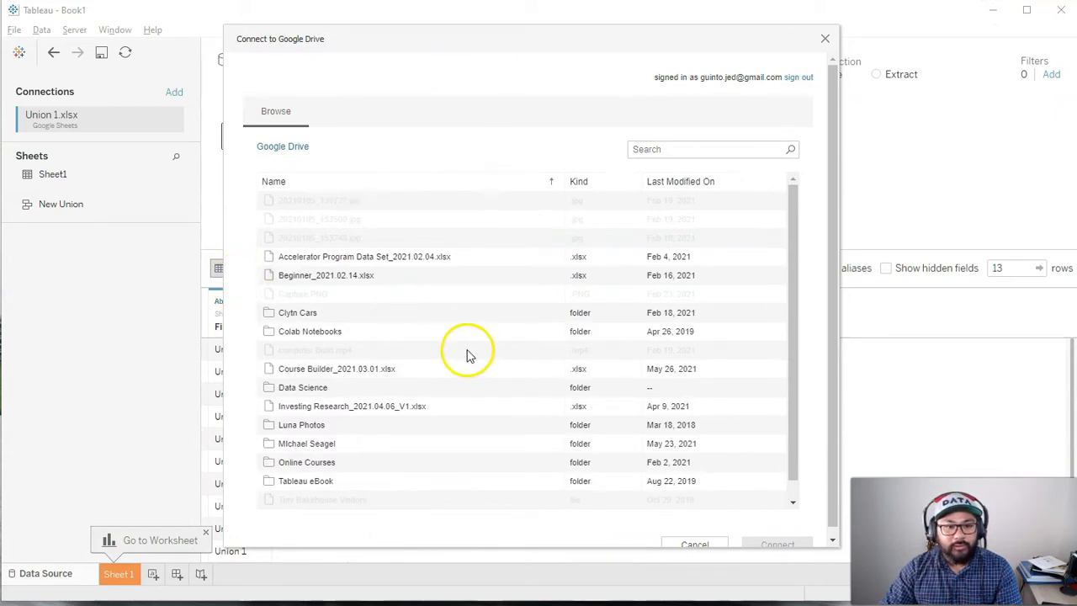
# Connect to Union 2.xlsx from the Union Test folder inside YouTube Data Sets.
pyautogui.scroll(-2, 466, 353)
pyautogui.click(340, 495)
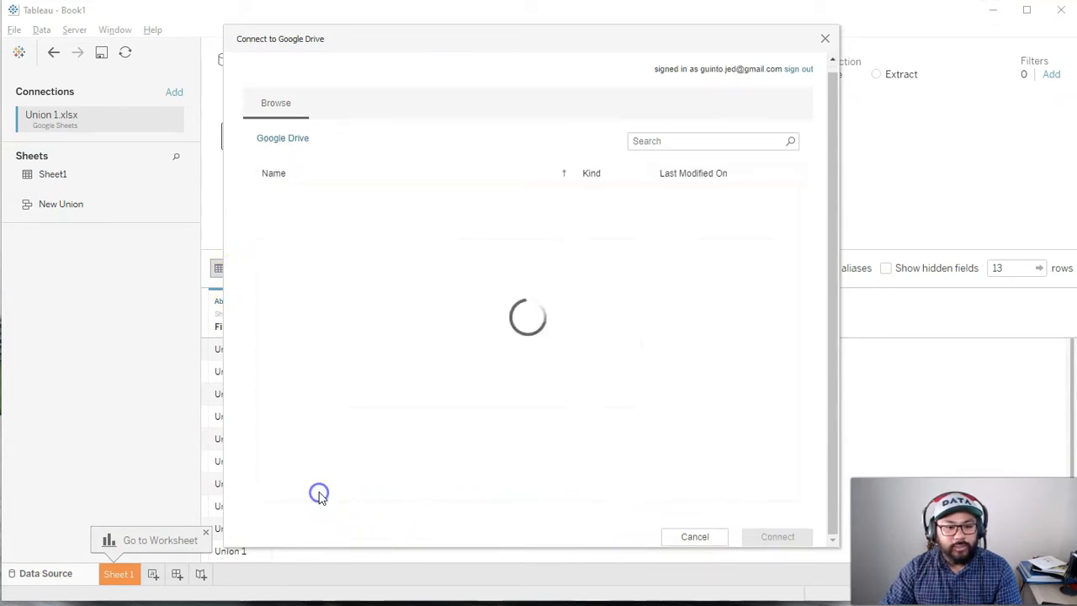
pyautogui.scroll(-8, 361, 361)
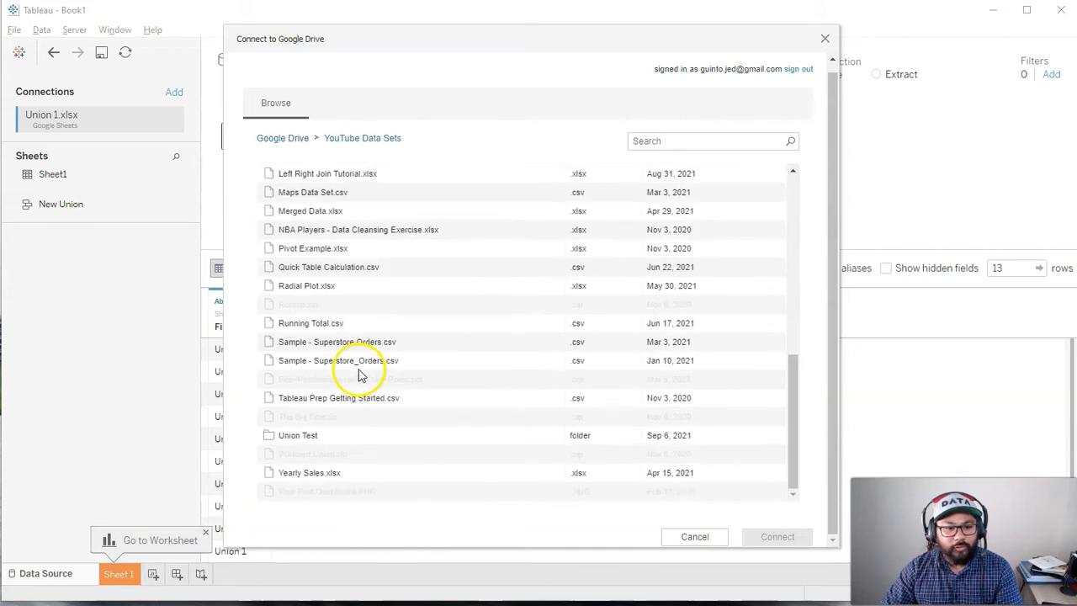
pyautogui.click(308, 438)
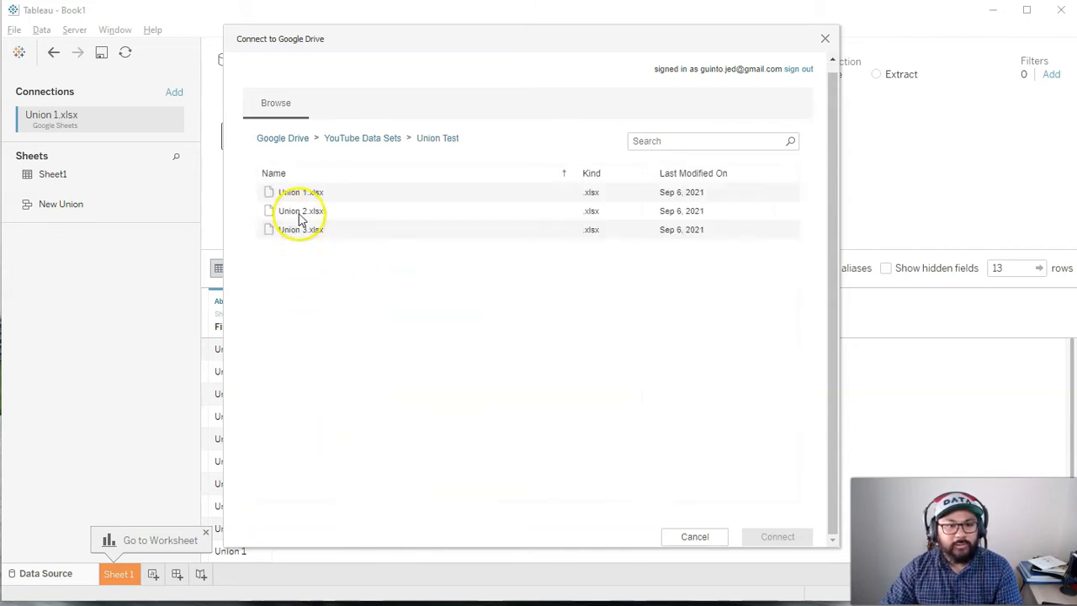
pyautogui.click(311, 212)
pyautogui.click(758, 537)
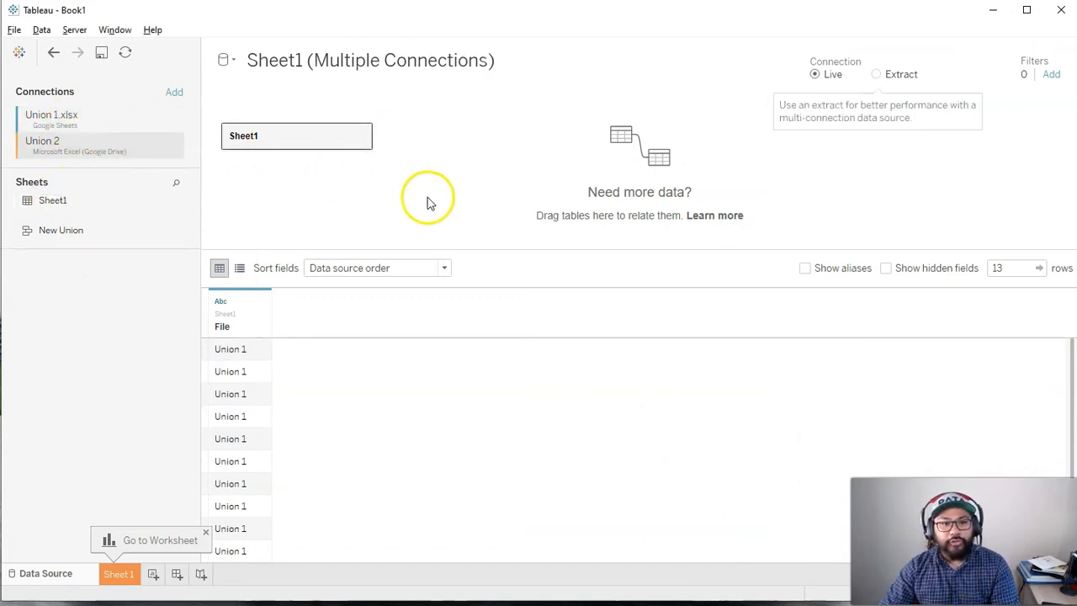
# Open the Sheet1 table's physical layer and try to union the Union 2 sheet beneath it.
pyautogui.doubleClick(284, 137)
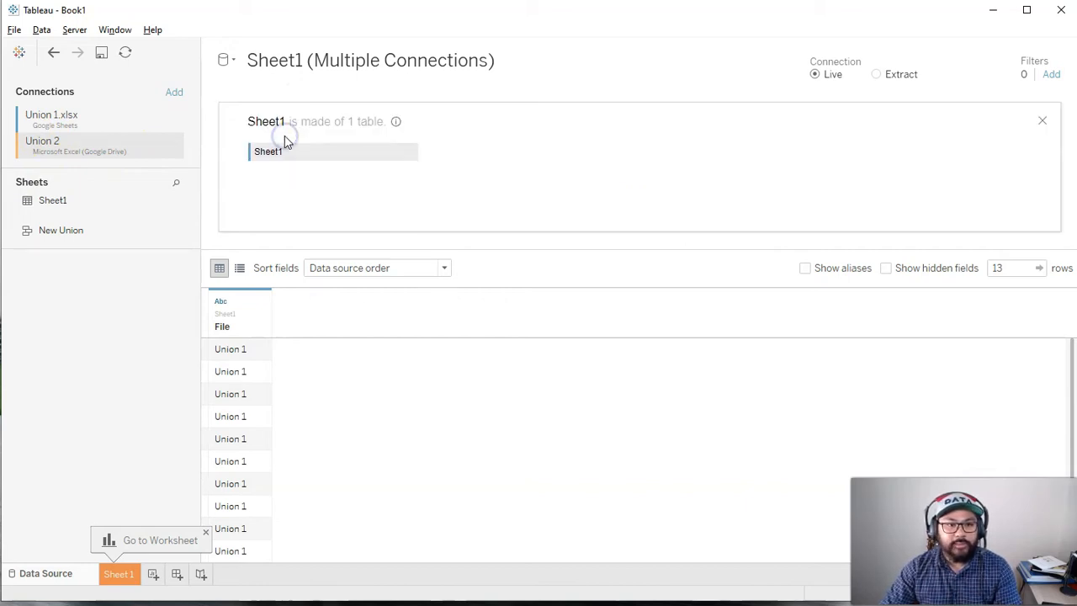
pyautogui.moveTo(65, 200)
pyautogui.mouseDown()
pyautogui.moveTo(318, 160)
pyautogui.moveTo(293, 170)
pyautogui.moveTo(320, 173)
pyautogui.moveTo(256, 167)
pyautogui.moveTo(359, 185)
pyautogui.moveTo(414, 163)
pyautogui.moveTo(311, 190)
pyautogui.moveTo(65, 215)
pyautogui.mouseUp()
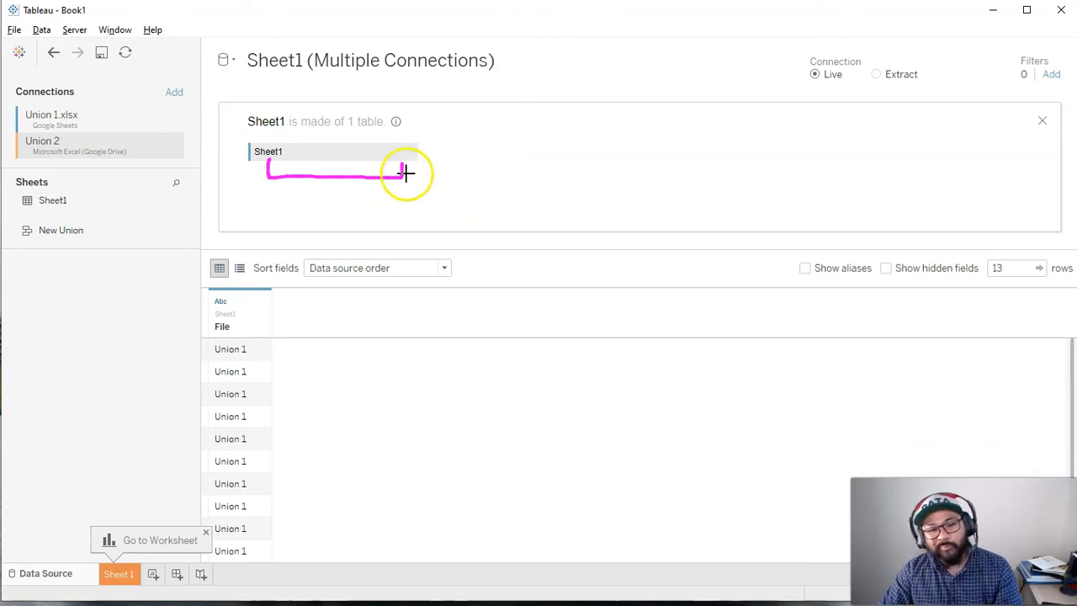
pyautogui.press('Escape')
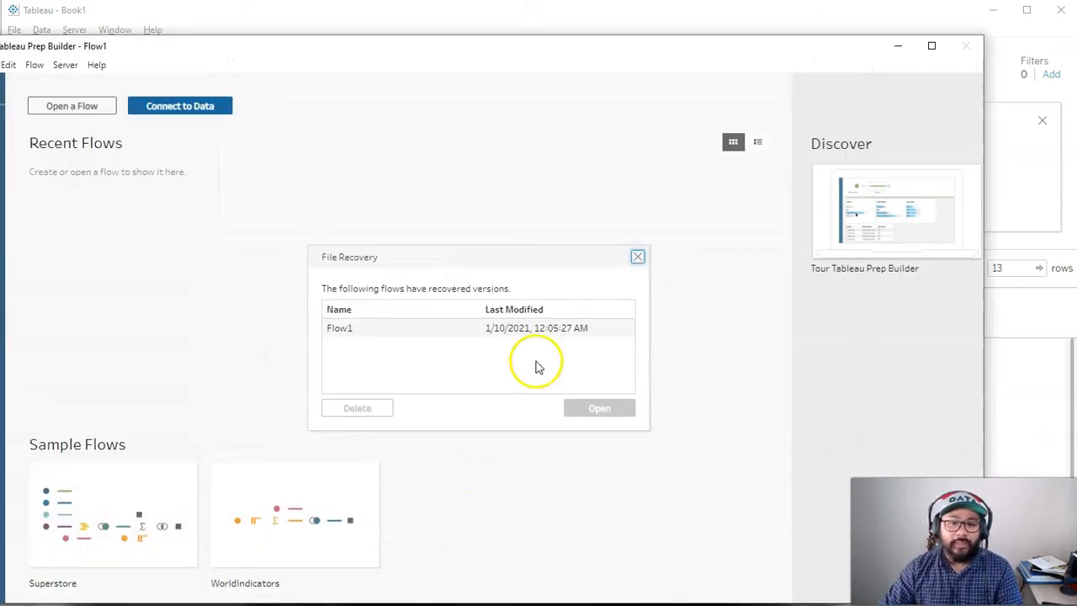
# In Tableau Prep Builder, dismiss the file recovery prompt, search the connectors for "google" and start a Google Drive connection.
pyautogui.click(637, 257)
pyautogui.moveTo(300, 47); pyautogui.dragTo(327, 14)
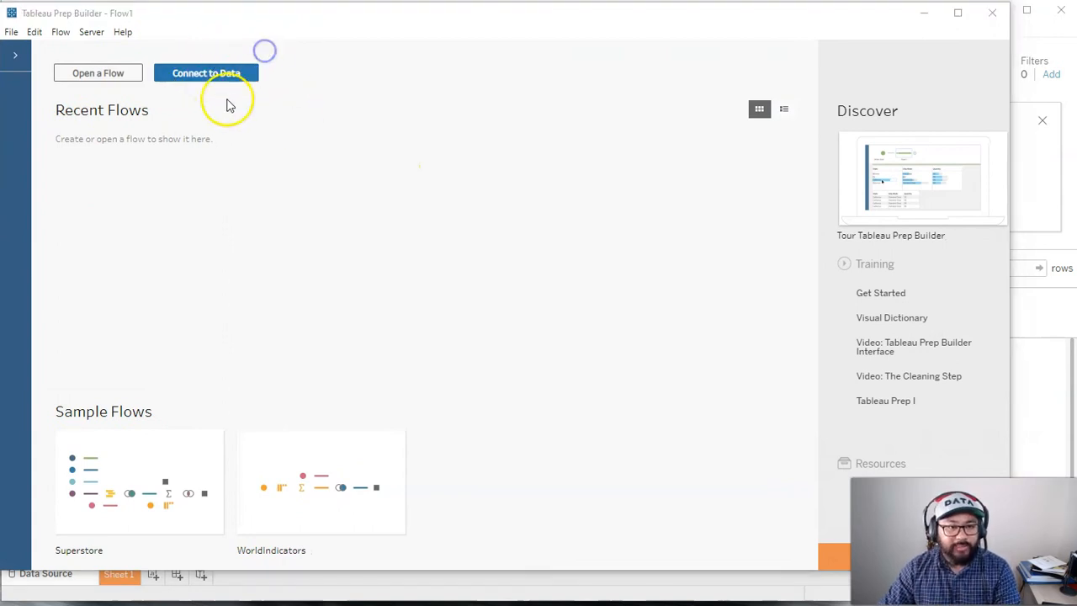
pyautogui.click(221, 77)
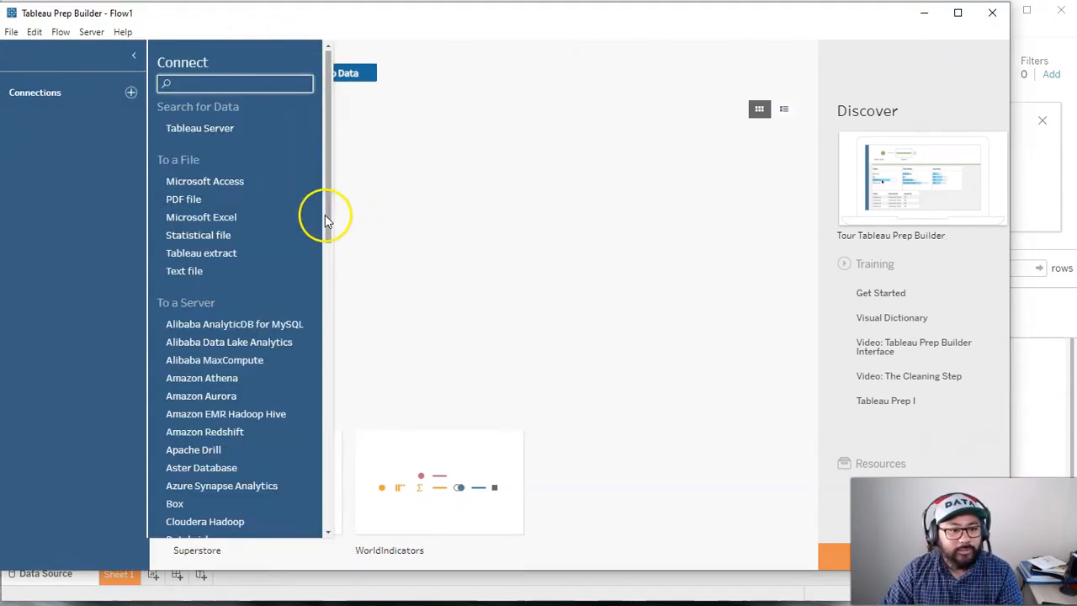
pyautogui.write('google')
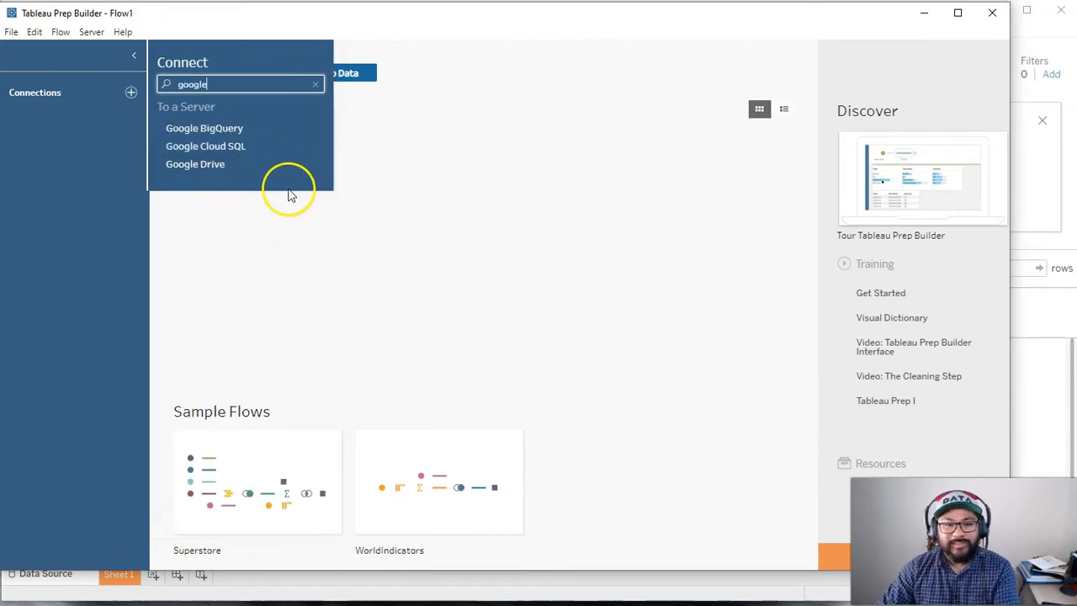
pyautogui.click(237, 173)
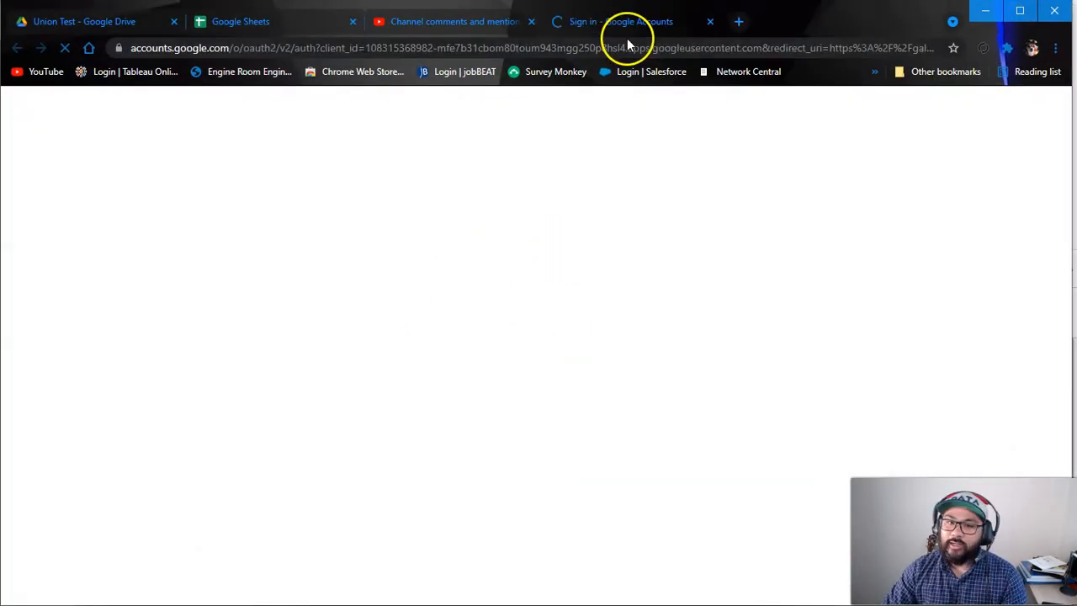
# Grant Tableau access to the first listed Google account, close the sign-in page and return to Tableau Prep Builder.
pyautogui.click(497, 334)
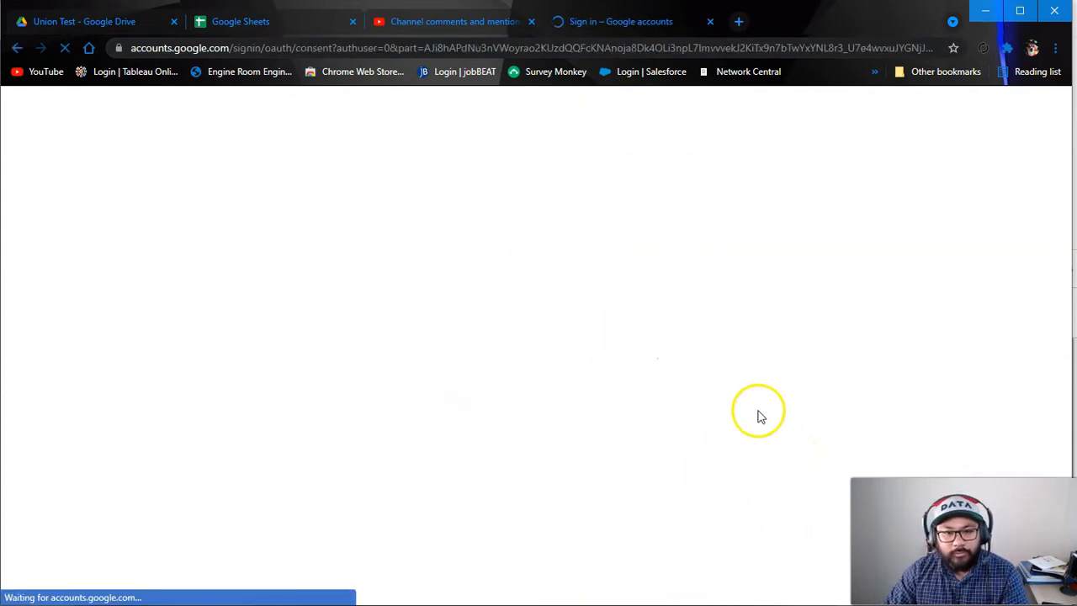
pyautogui.click(625, 529)
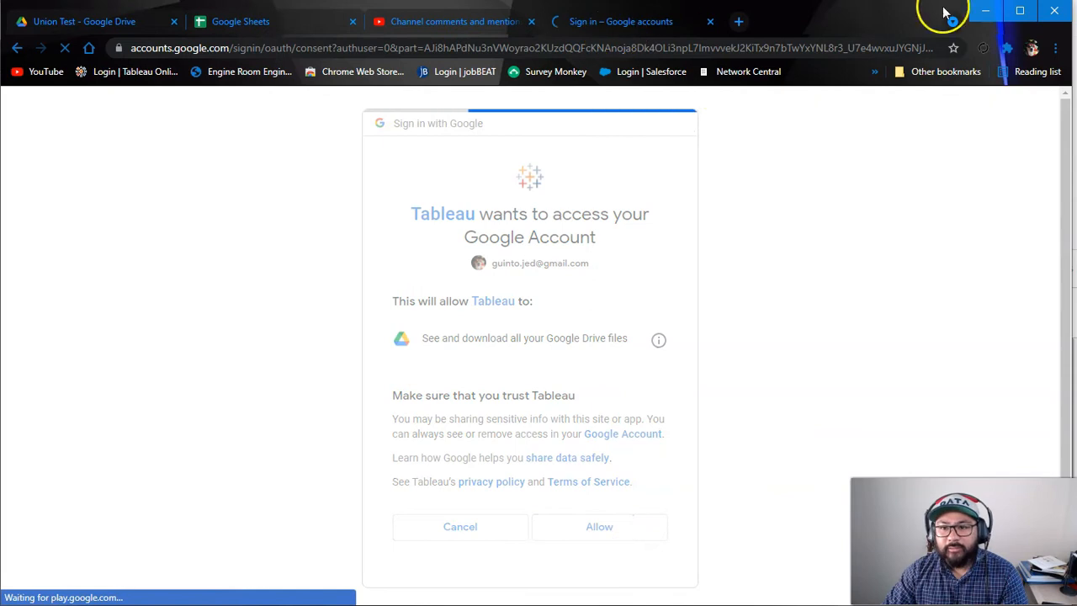
pyautogui.middleClick(657, 22)
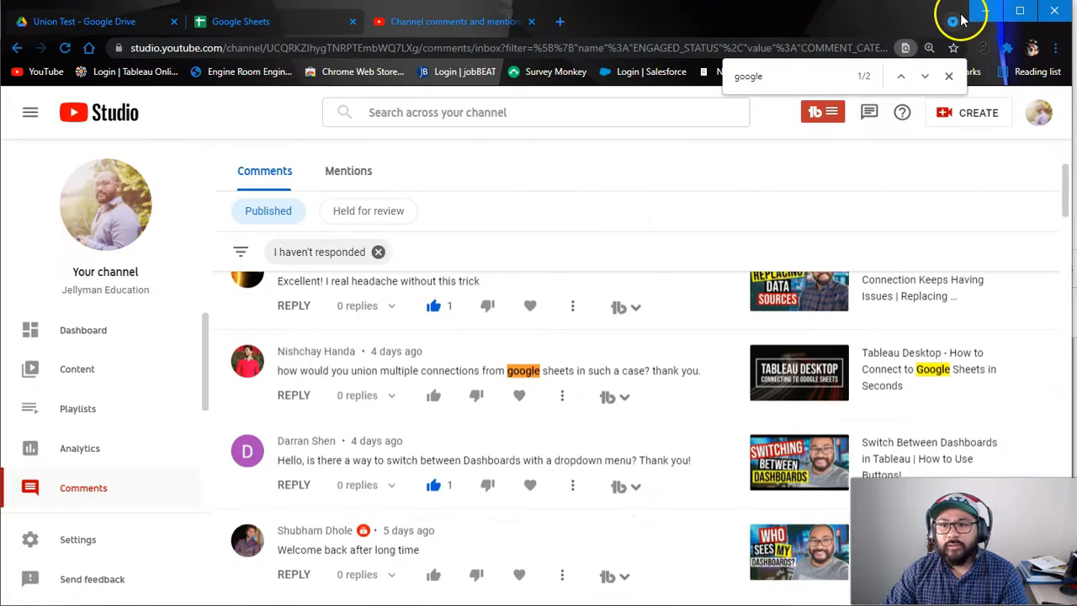
pyautogui.click(983, 10)
# Connect to Union 1.xlsx from the Union Test folder inside YouTube Data Sets and rename its input step as Union 1.
pyautogui.scroll(-2, 180, 431)
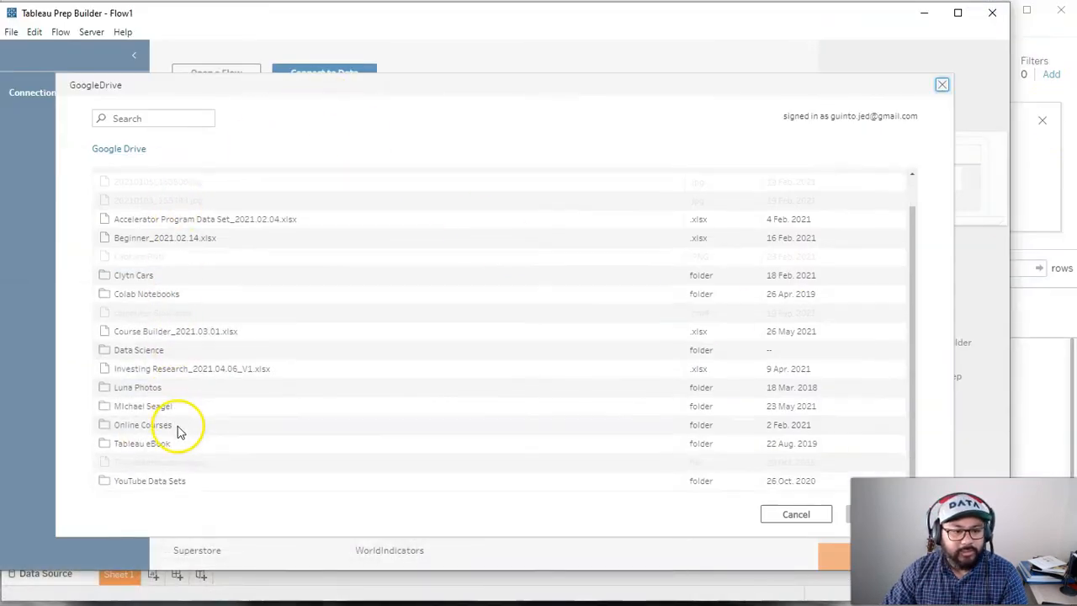
pyautogui.click(159, 485)
pyautogui.scroll(-3, 247, 354)
pyautogui.scroll(-5, 246, 353)
pyautogui.click(136, 426)
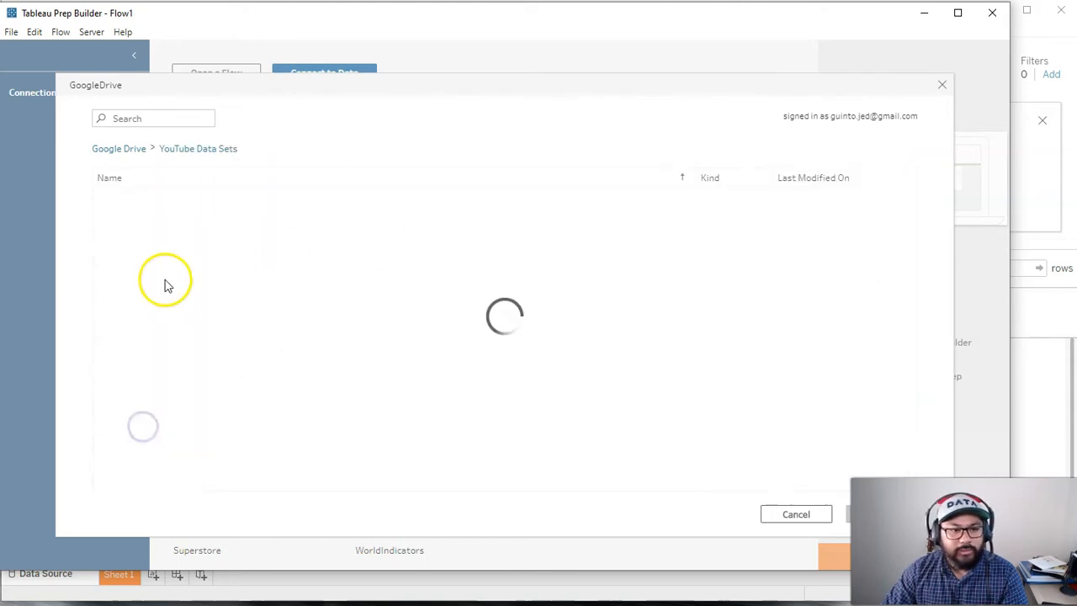
pyautogui.click(138, 196)
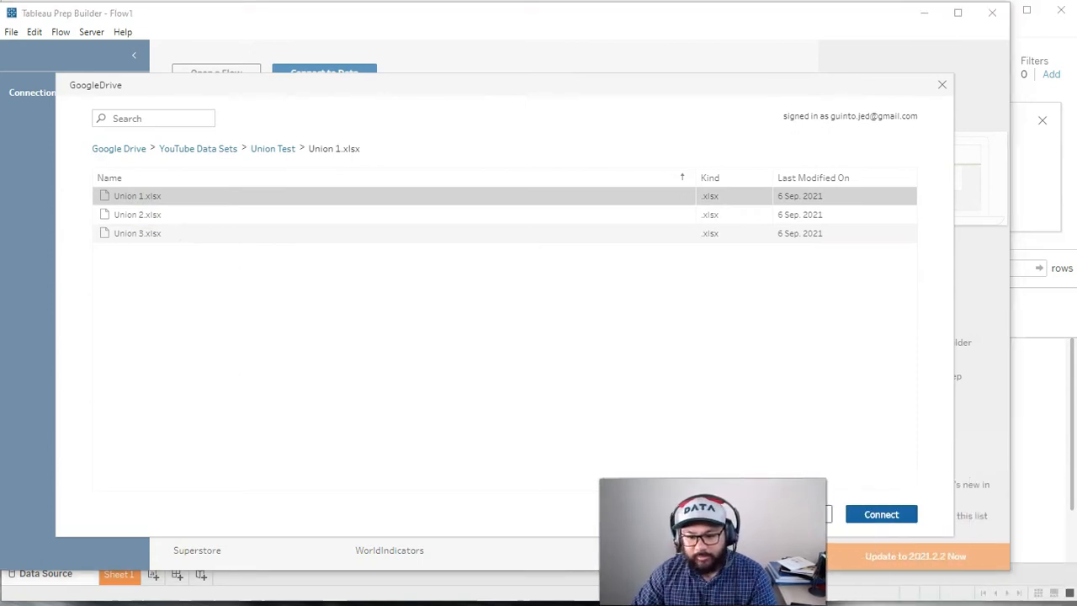
pyautogui.click(883, 517)
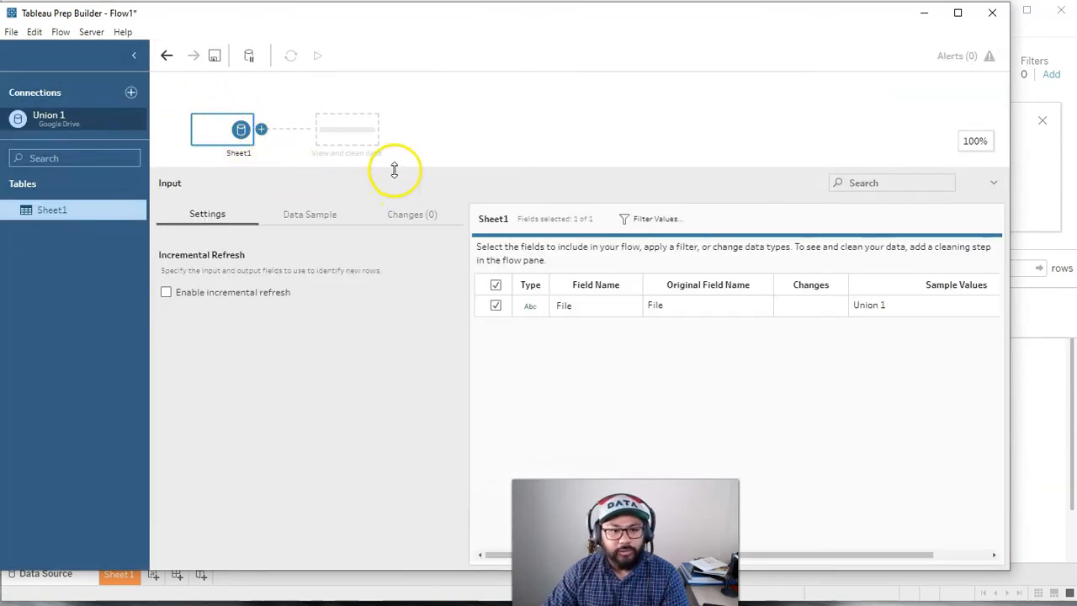
pyautogui.moveTo(394, 170); pyautogui.dragTo(387, 294)
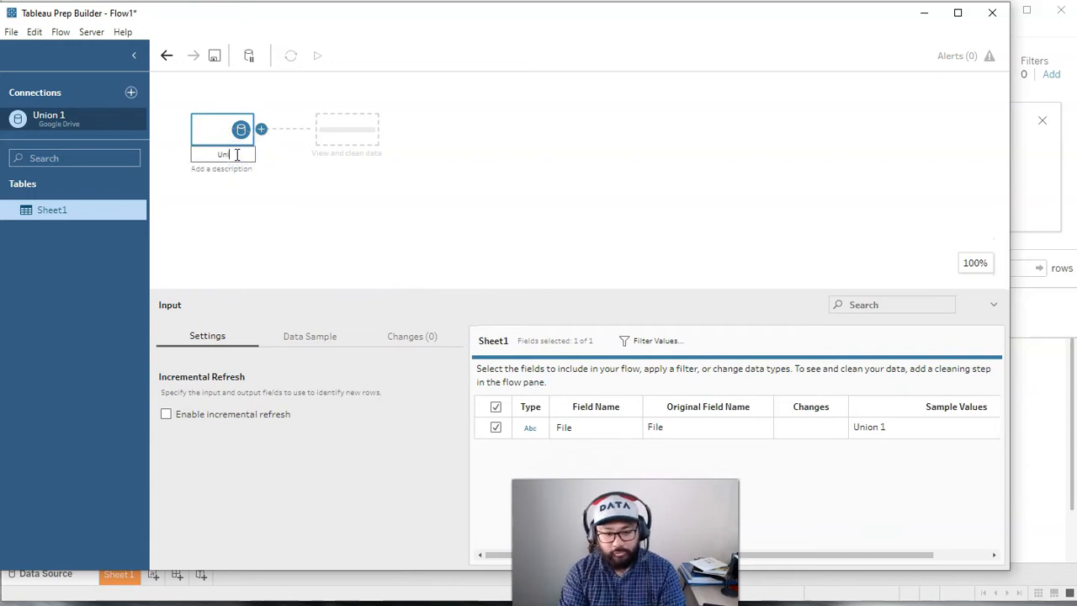
pyautogui.press('Return')
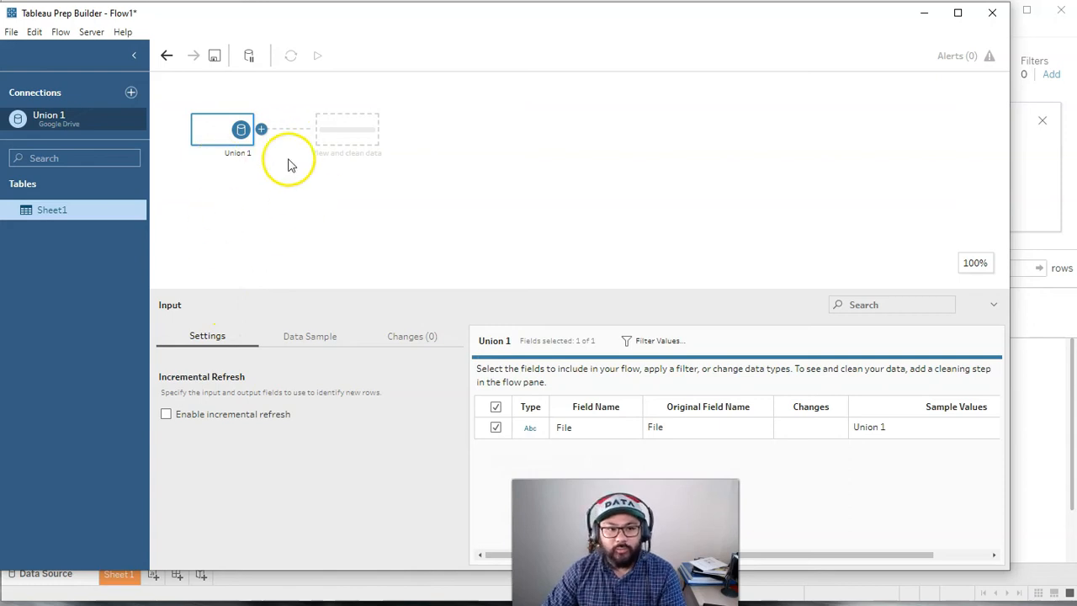
# Add a second Google Drive connection, allow Tableau access to the same Google account and return to Tableau Prep Builder.
pyautogui.click(130, 92)
pyautogui.write('google')
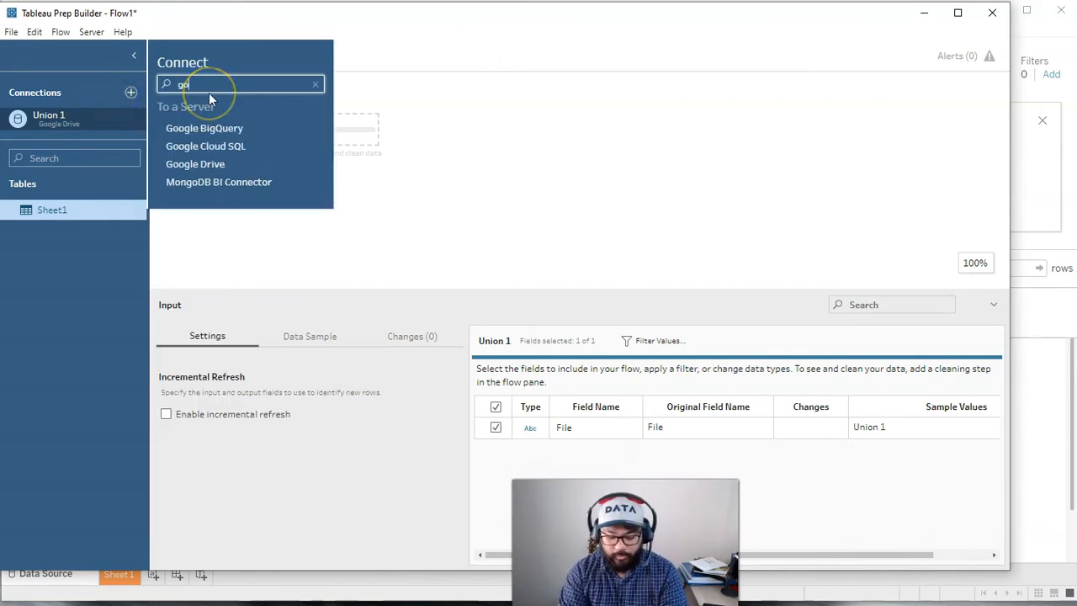
pyautogui.click(236, 168)
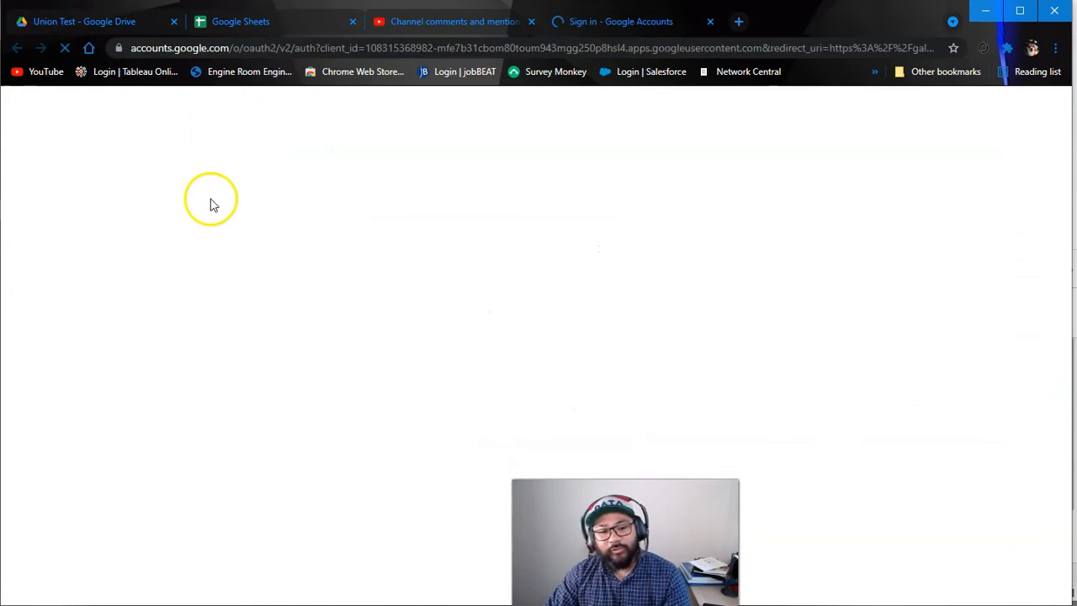
pyautogui.click(472, 318)
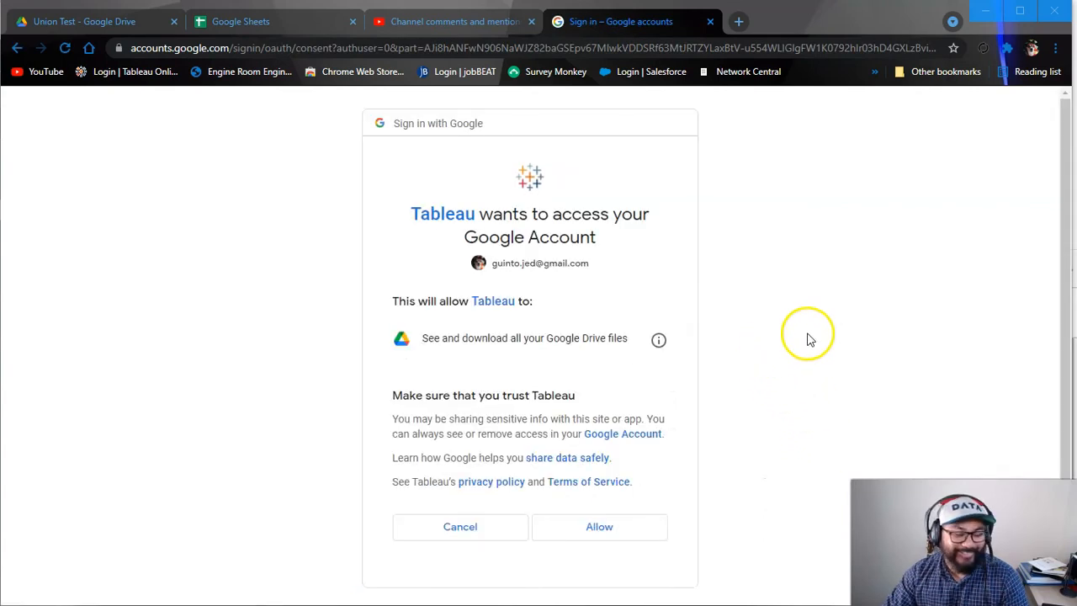
pyautogui.click(619, 535)
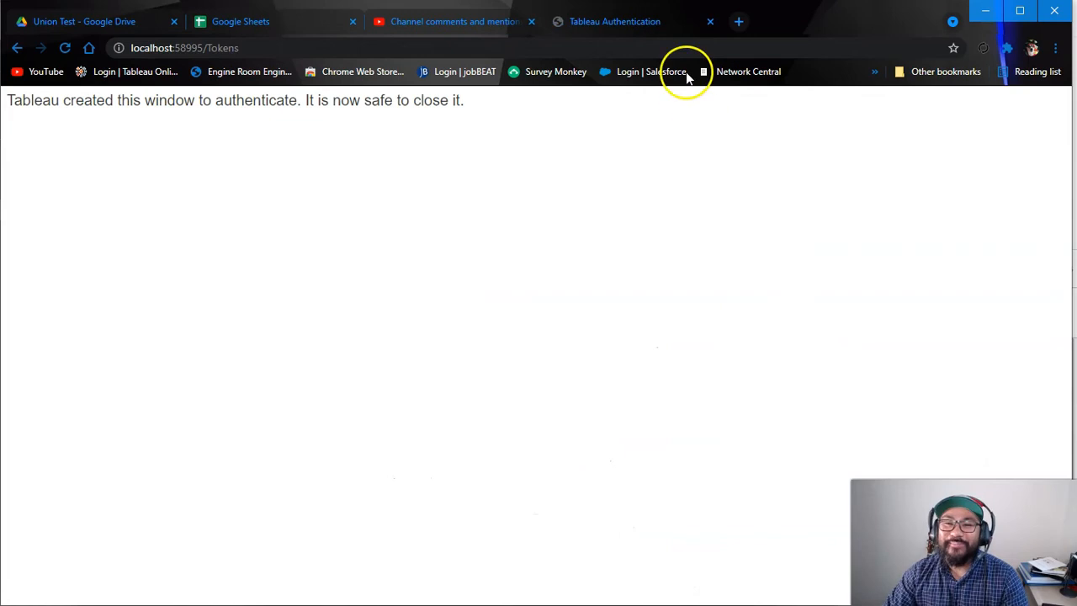
pyautogui.middleClick(664, 27)
pyautogui.click(976, 12)
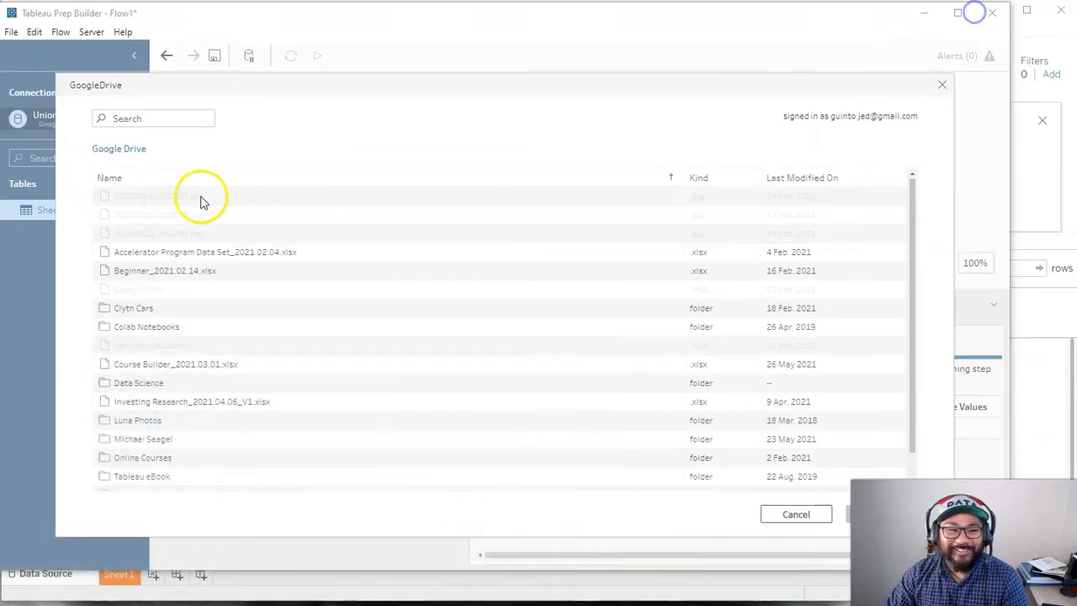
# Connect to Union 2.xlsx from the Union Test folder inside YouTube Data Sets.
pyautogui.scroll(-1, 148, 422)
pyautogui.click(161, 484)
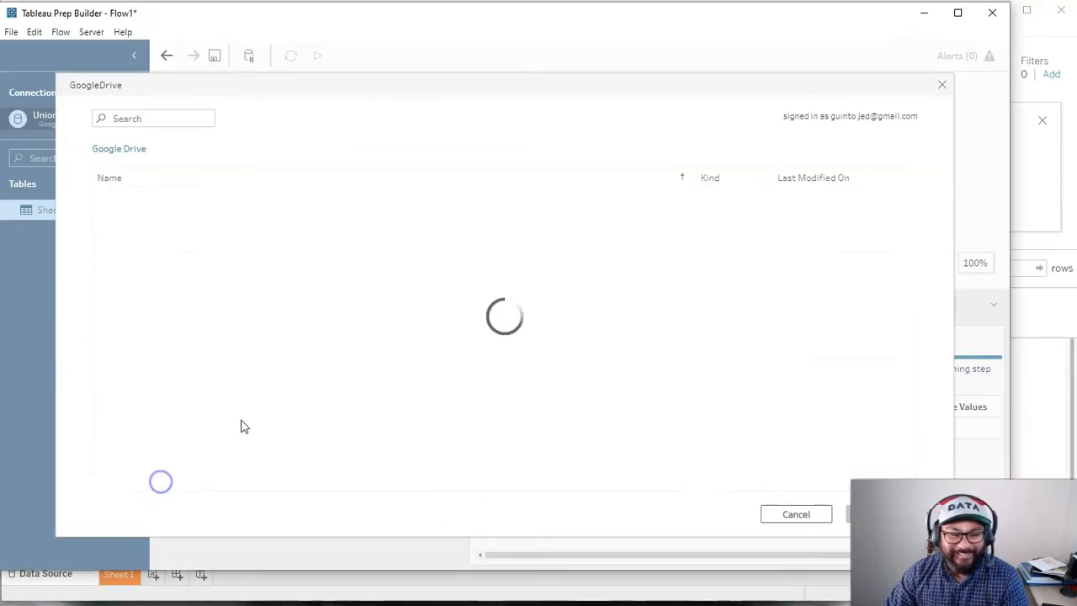
pyautogui.scroll(-10, 332, 394)
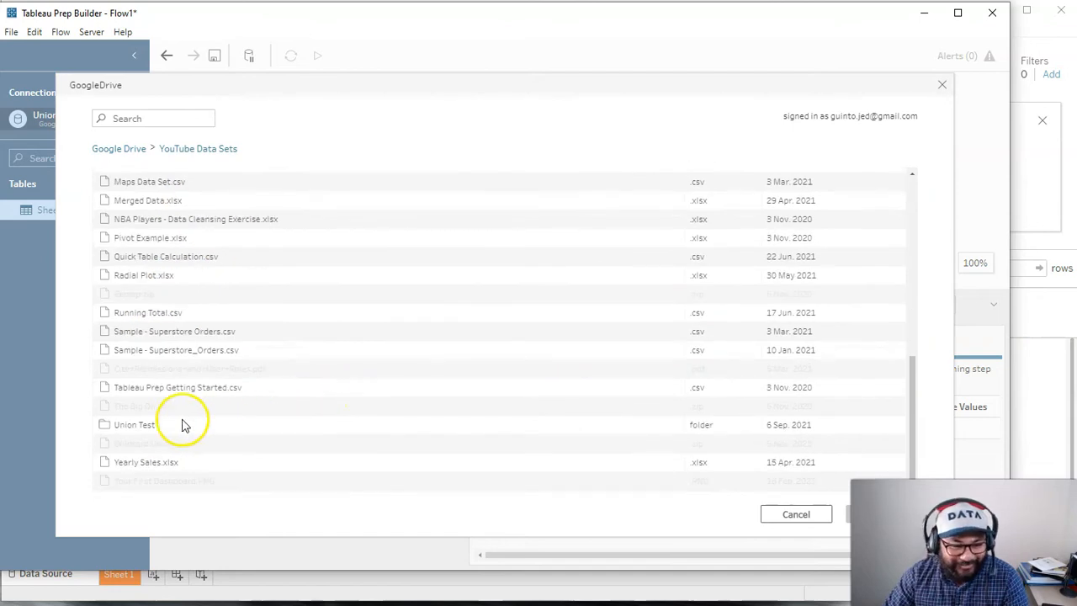
pyautogui.click(147, 433)
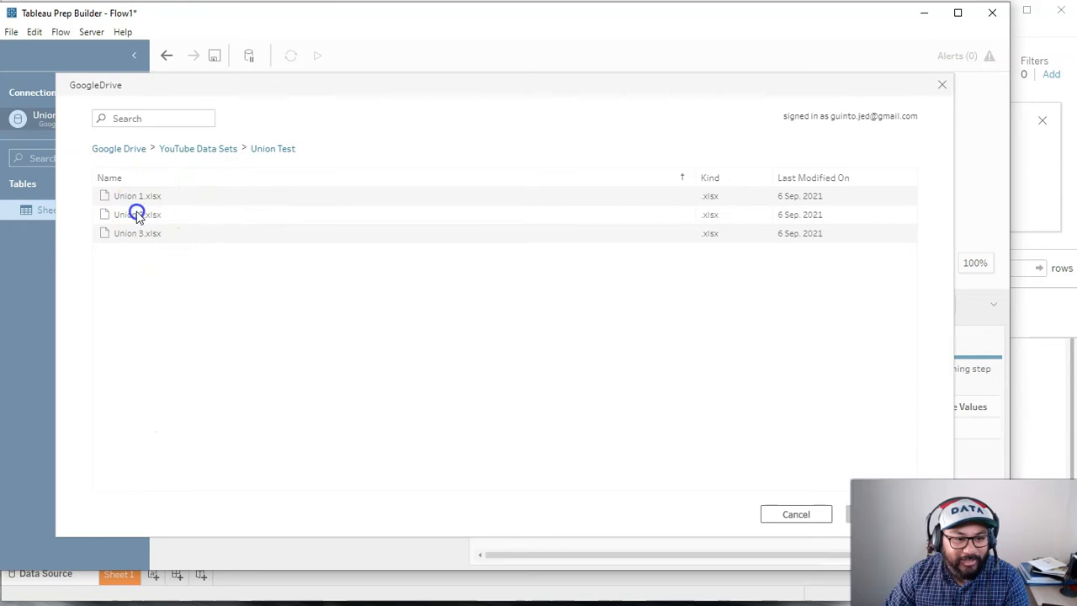
pyautogui.click(137, 214)
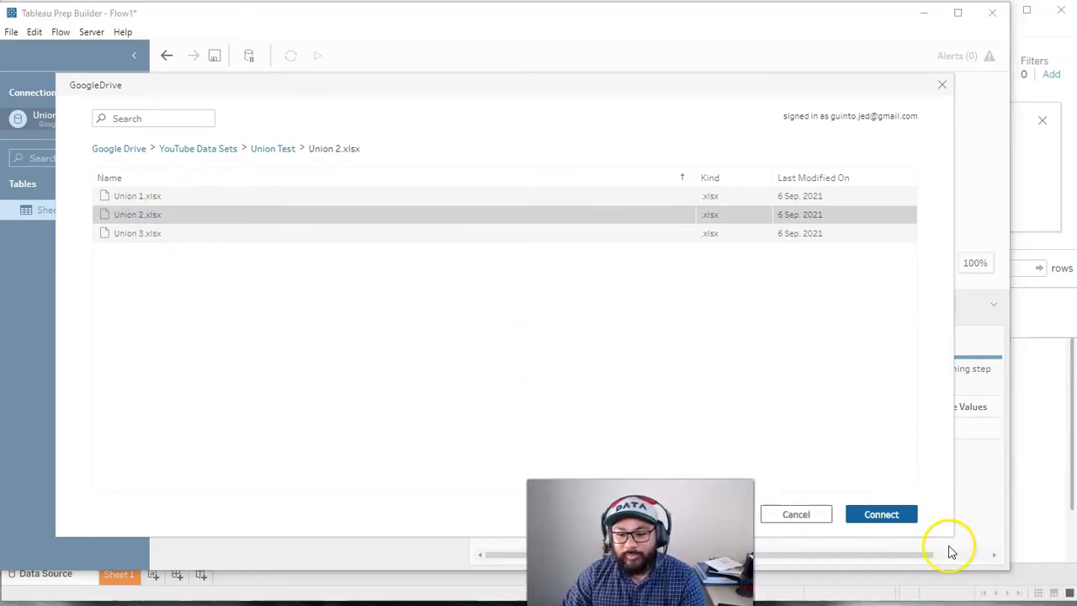
pyautogui.click(881, 514)
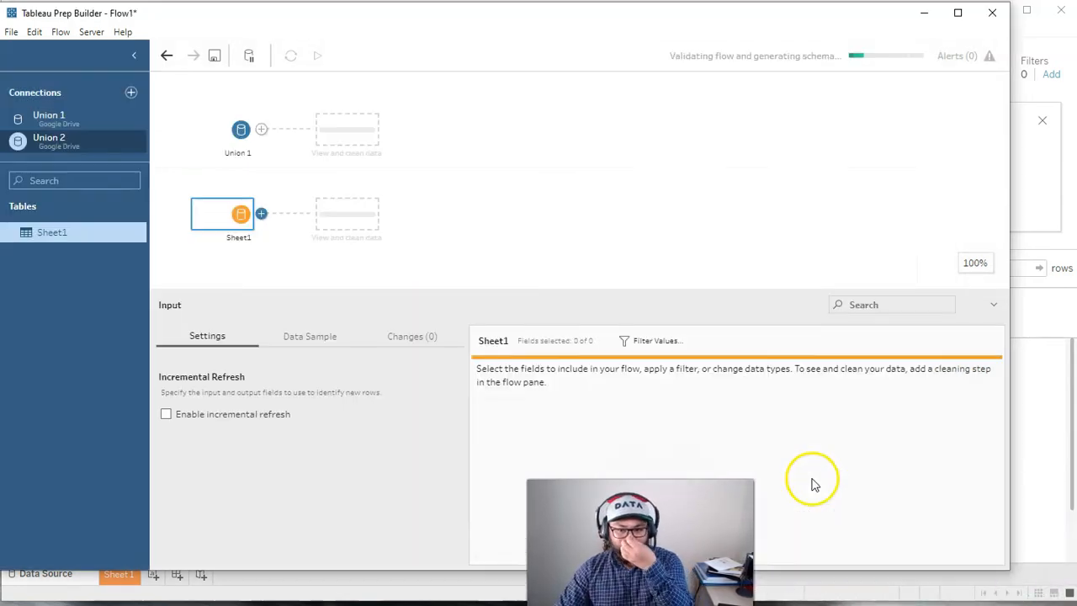
# Add a third Google Drive connection, authorize it with the same Google account and return to Tableau Prep Builder.
pyautogui.click(131, 92)
pyautogui.write('google')
pyautogui.click(246, 170)
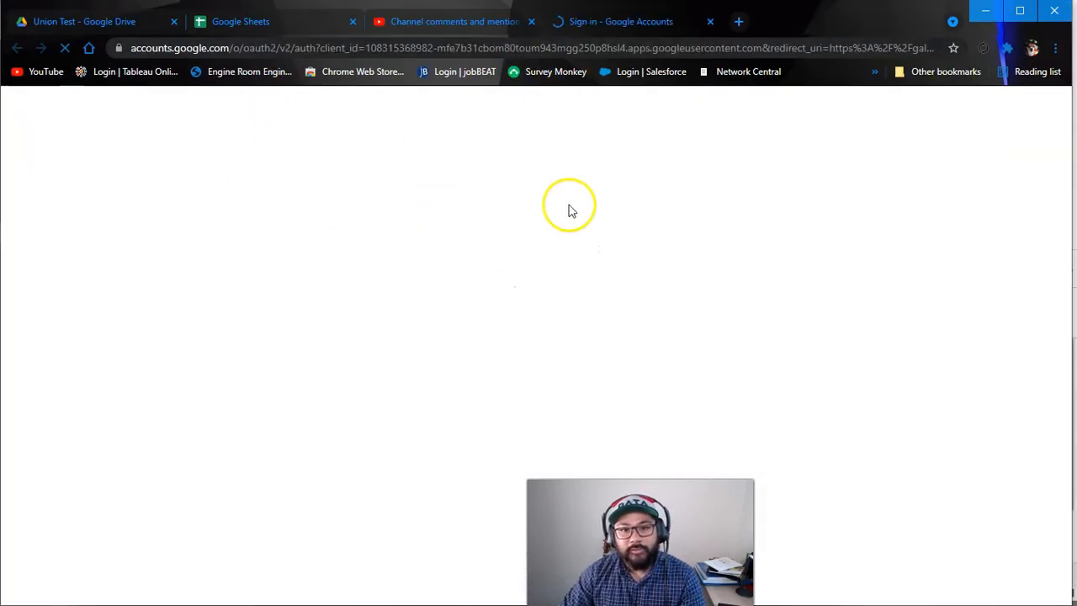
pyautogui.click(500, 337)
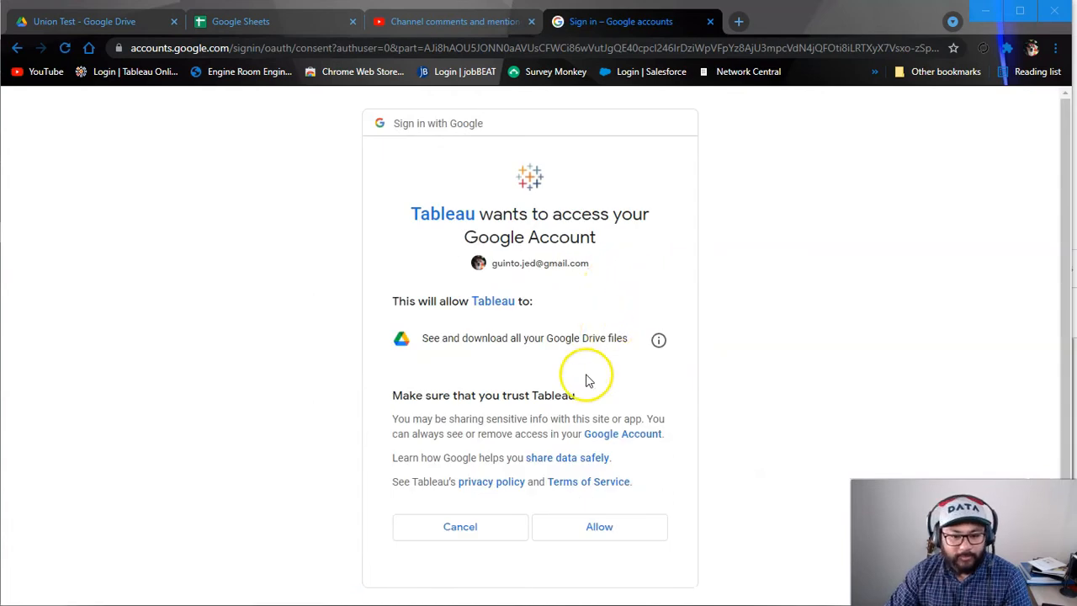
pyautogui.click(600, 530)
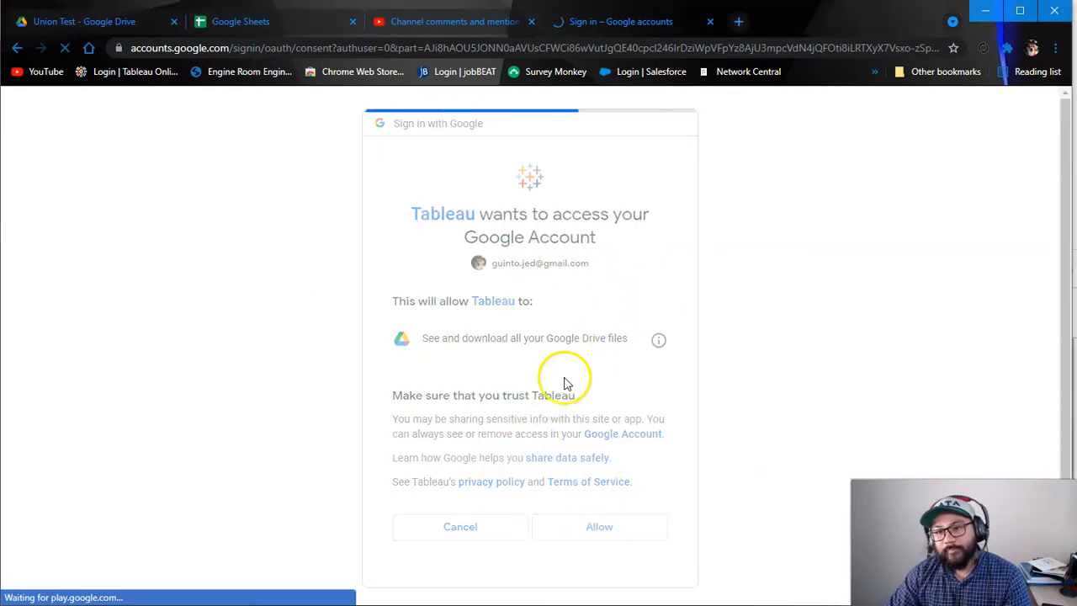
pyautogui.click(710, 22)
pyautogui.click(993, 11)
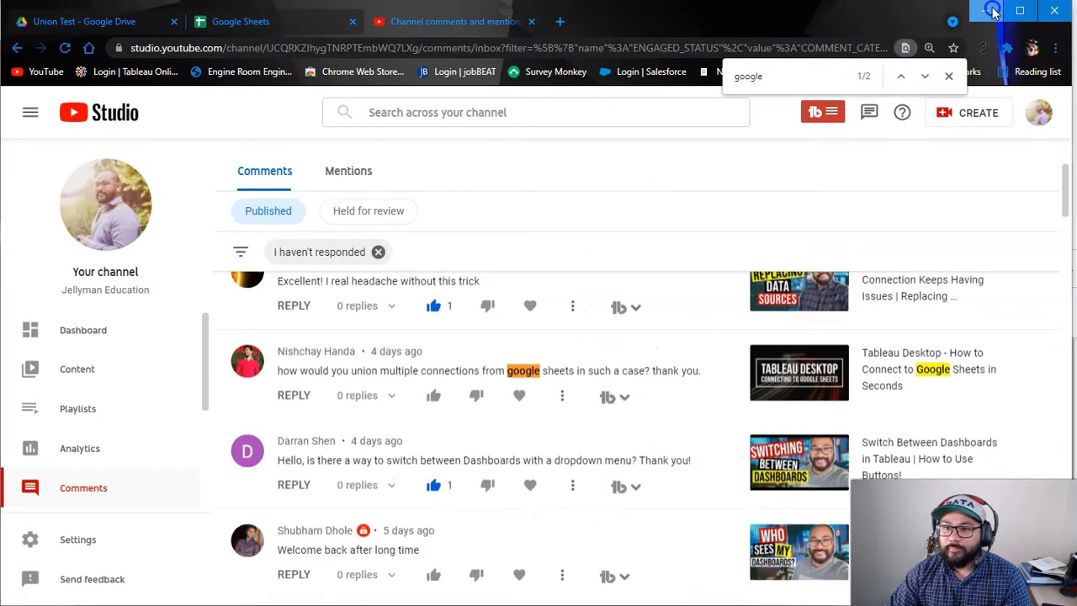
# Connect to Union 3.xlsx from the Union Test folder inside YouTube Data Sets.
pyautogui.scroll(-2, 325, 413)
pyautogui.doubleClick(148, 480)
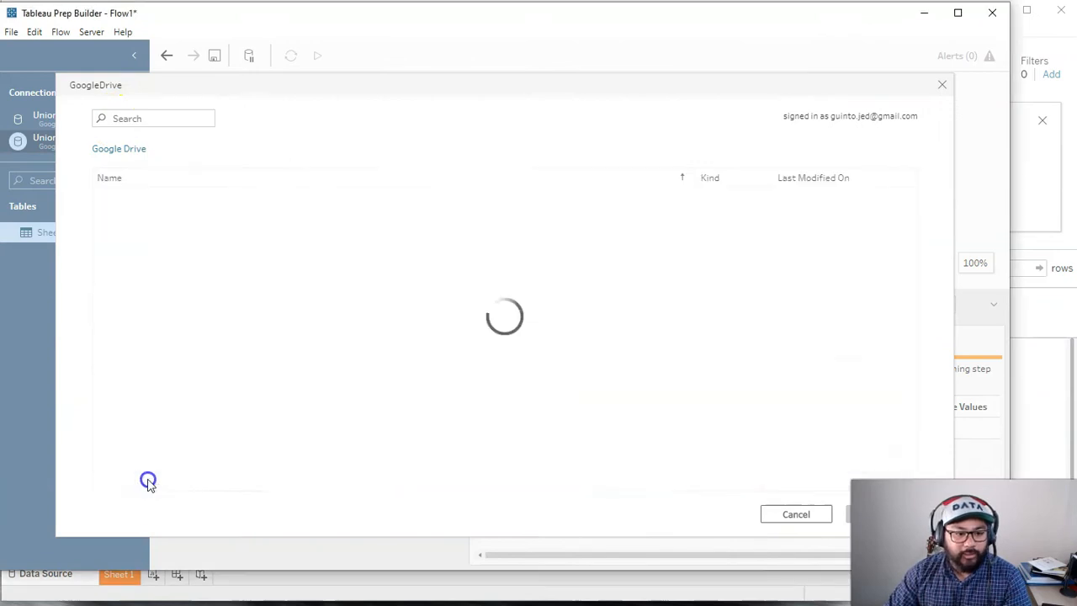
pyautogui.scroll(-5, 217, 430)
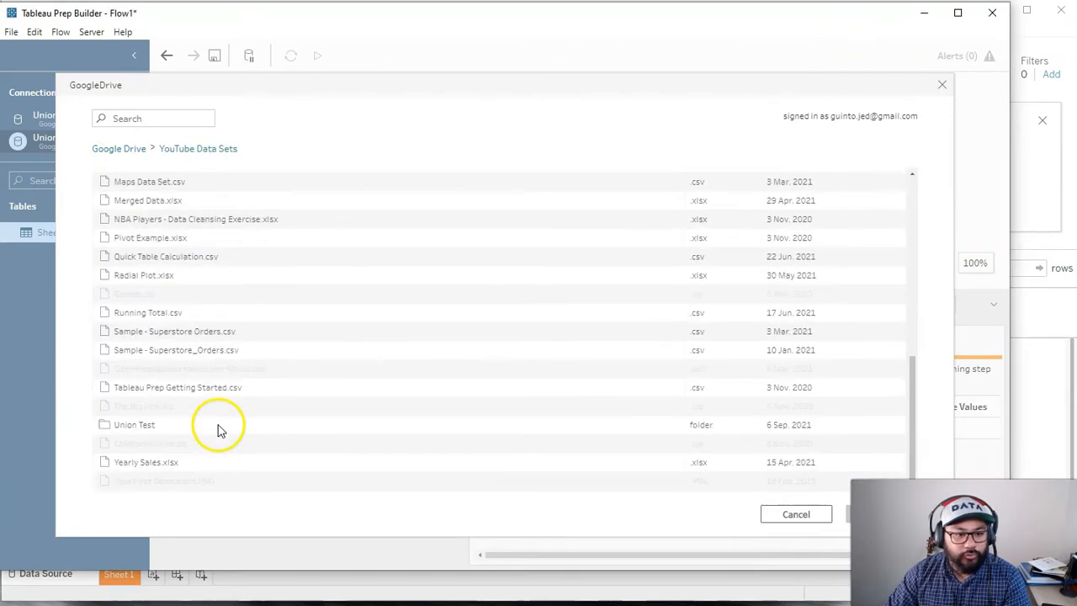
pyautogui.doubleClick(143, 425)
pyautogui.click(130, 235)
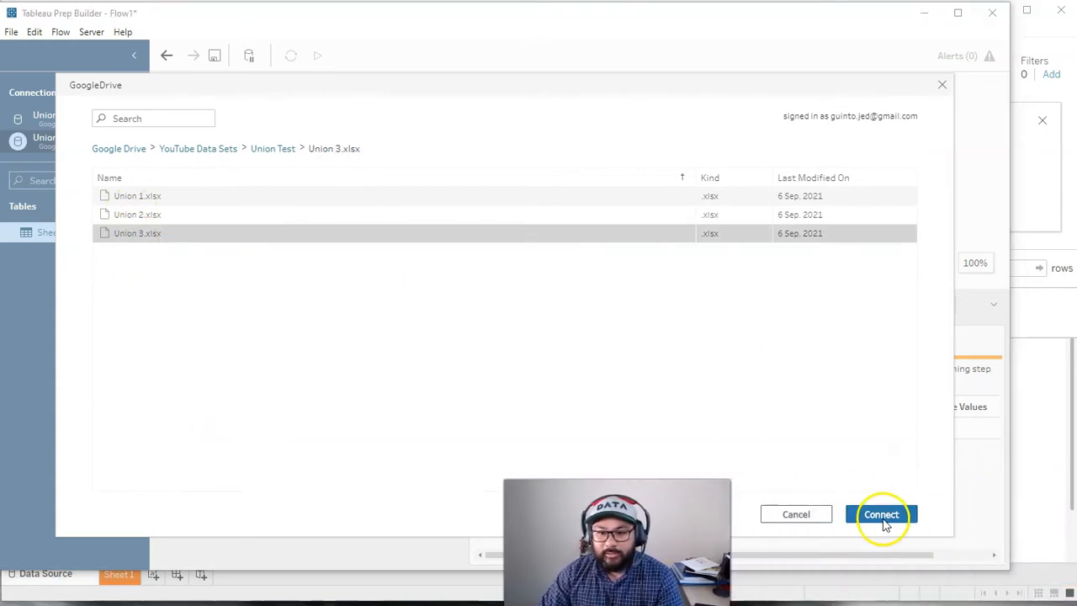
pyautogui.click(883, 521)
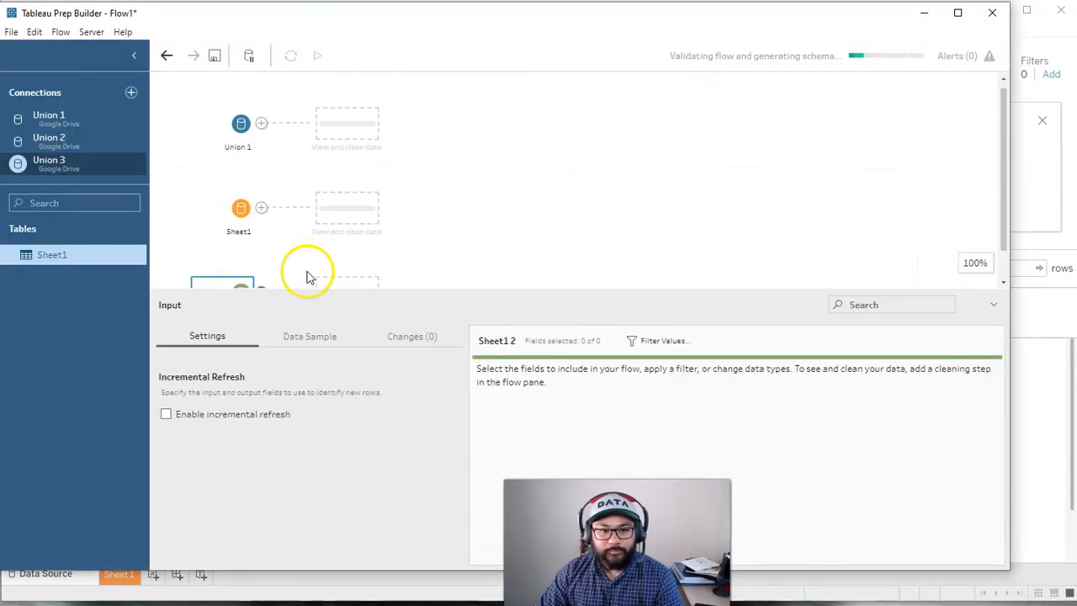
# Enlarge the flow area and rename the second and third input steps as Union 2 and Union 3.
pyautogui.moveTo(529, 288); pyautogui.dragTo(536, 404)
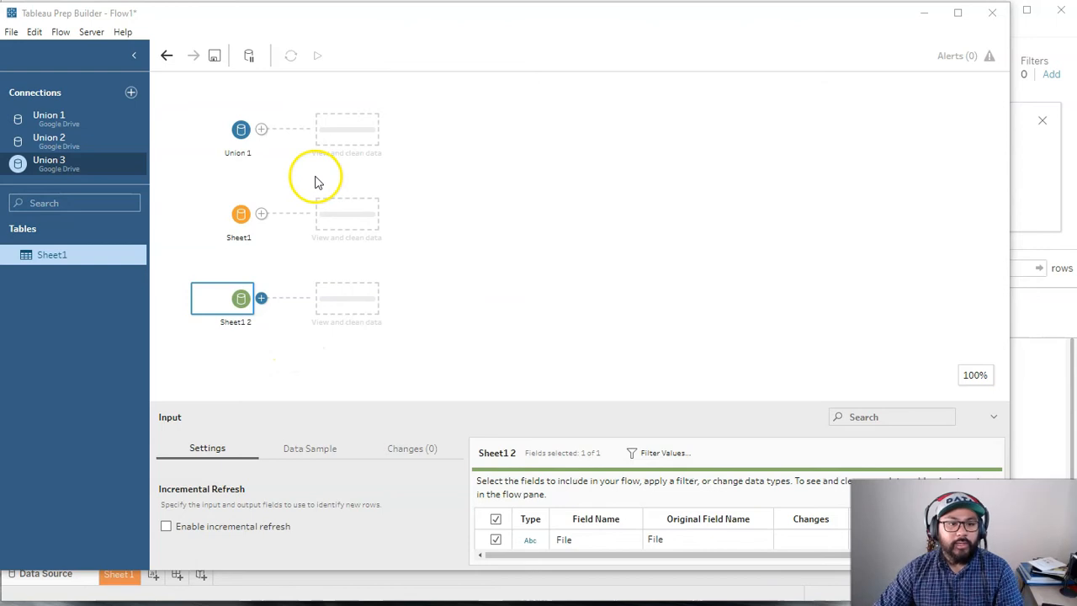
pyautogui.doubleClick(234, 240)
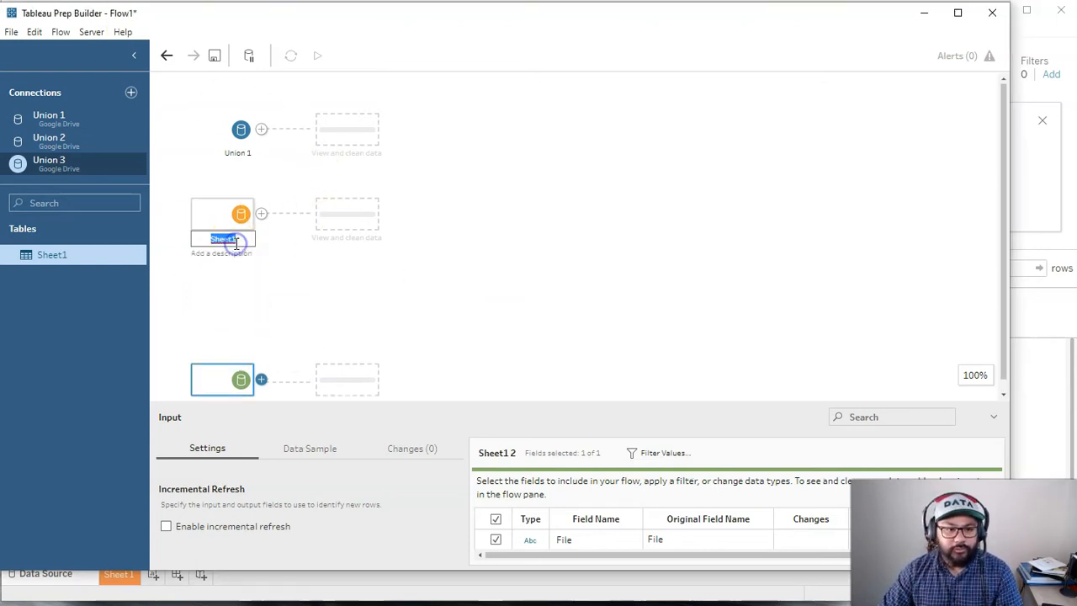
pyautogui.press('Return')
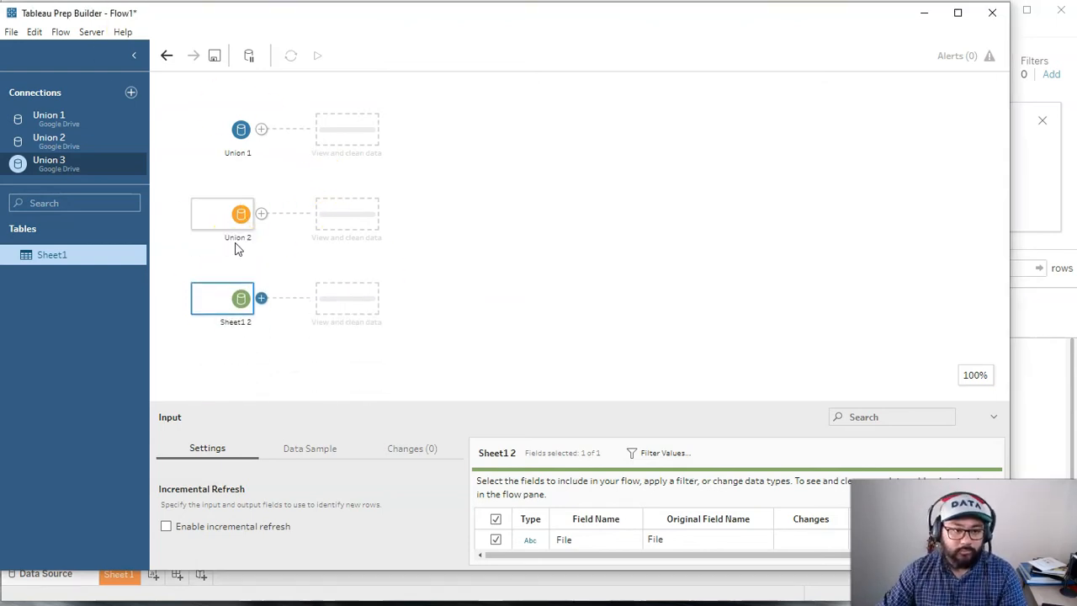
pyautogui.doubleClick(239, 325)
pyautogui.write('Union')
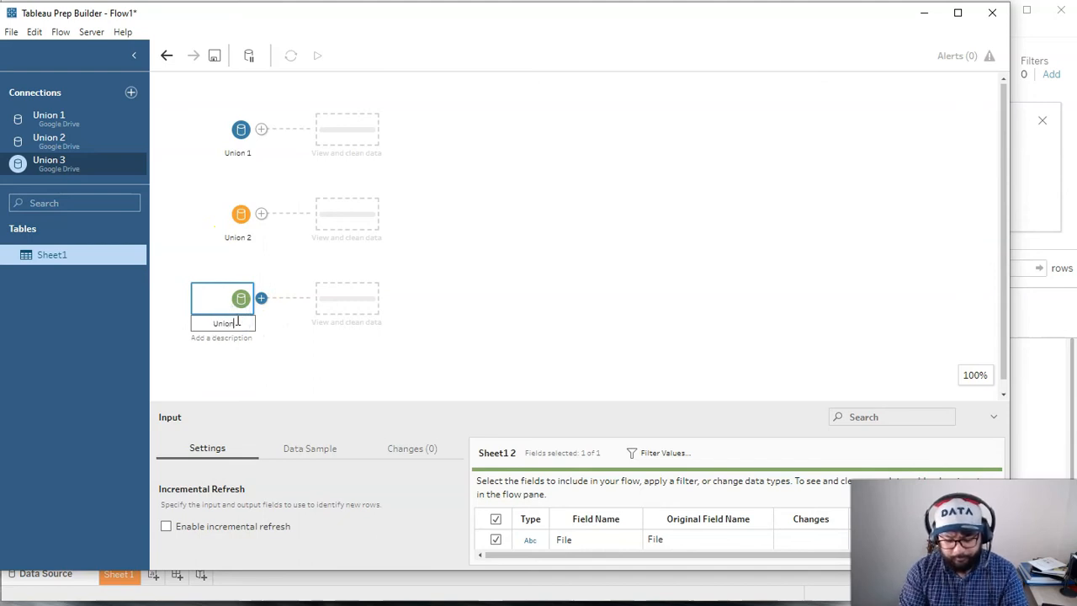
pyautogui.write(' 3')
pyautogui.press('Return')
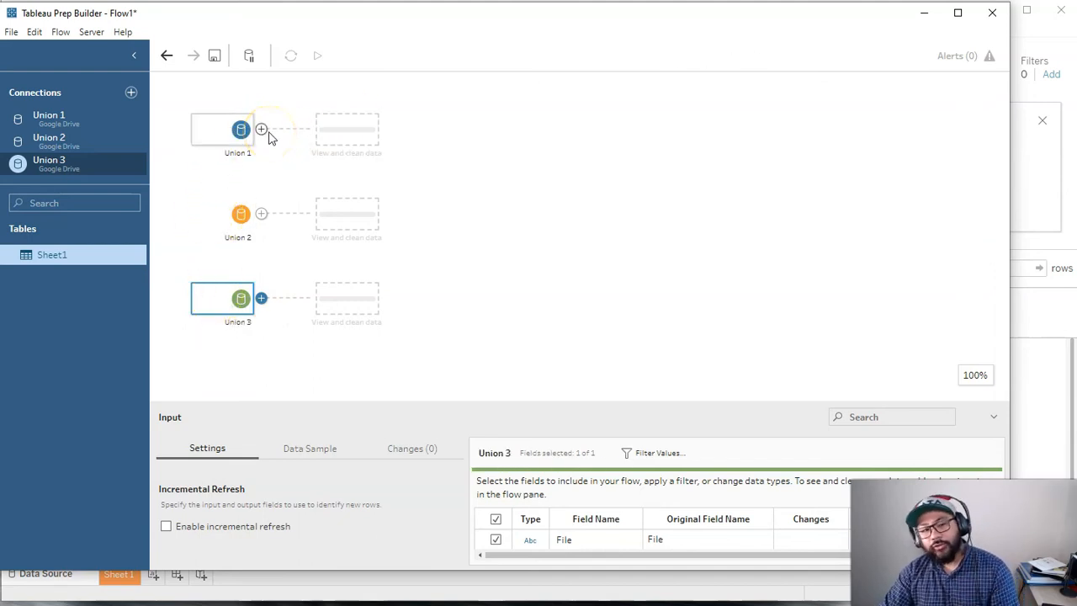
# Add a clean step after each of the Union 1, Union 2 and Union 3 inputs.
pyautogui.click(262, 130)
pyautogui.click(301, 167)
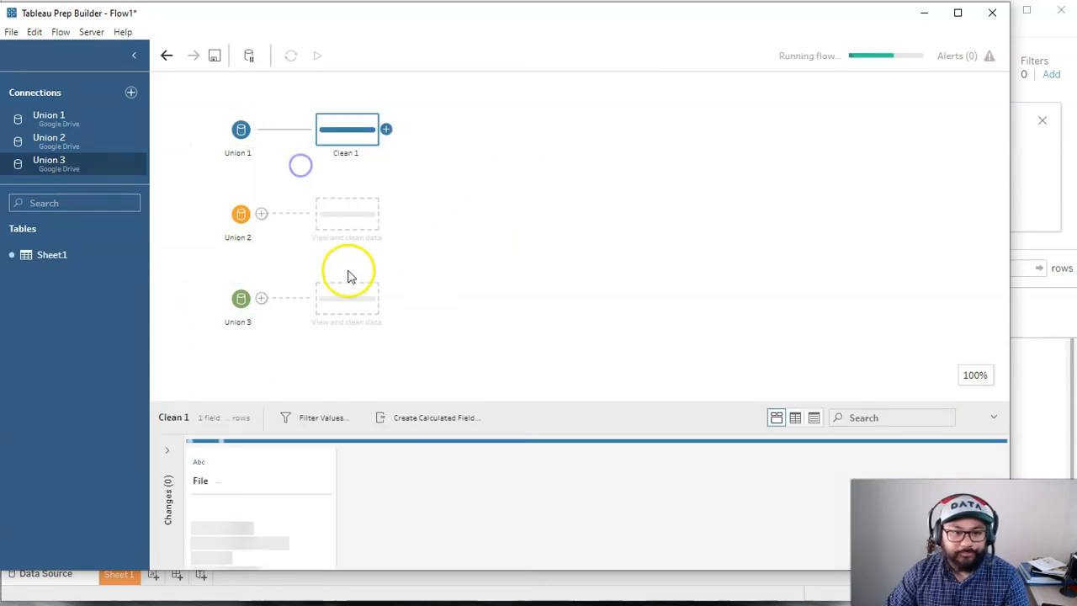
pyautogui.click(262, 214)
pyautogui.click(290, 250)
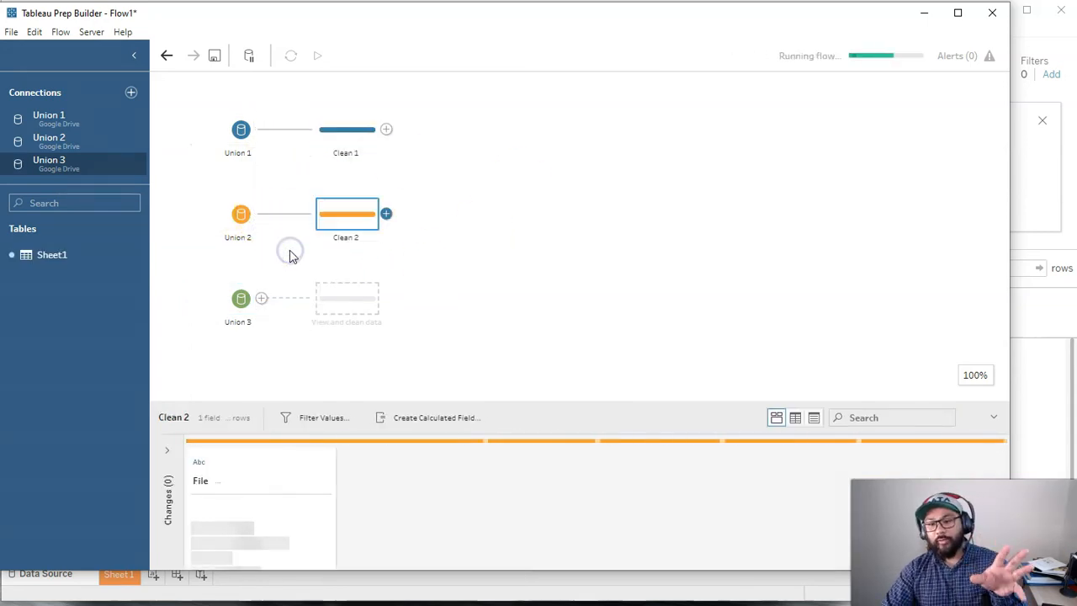
pyautogui.click(261, 298)
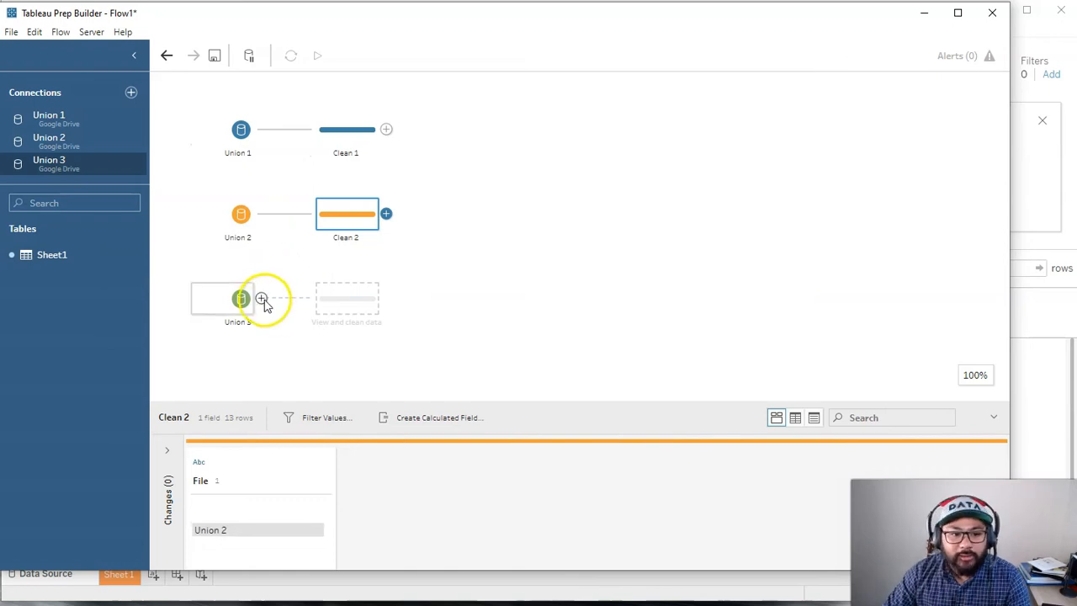
pyautogui.click(287, 335)
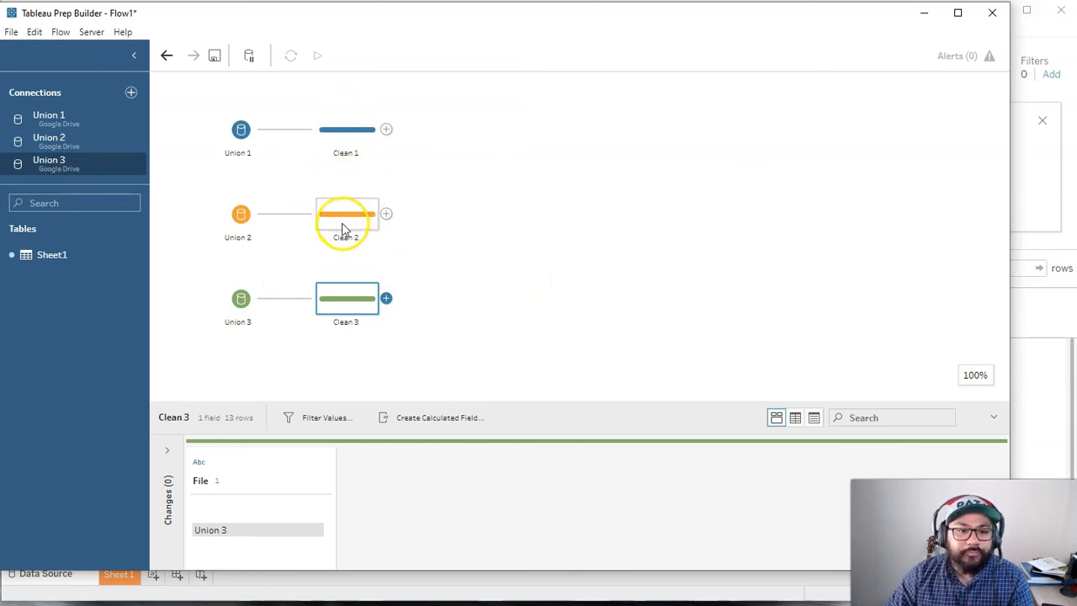
# Union the Clean 2 step with the Clean 1 step.
pyautogui.moveTo(360, 173)
pyautogui.mouseDown()
pyautogui.moveTo(365, 200)
pyautogui.moveTo(356, 155)
pyautogui.moveTo(359, 205)
pyautogui.moveTo(358, 156)
pyautogui.mouseUp()
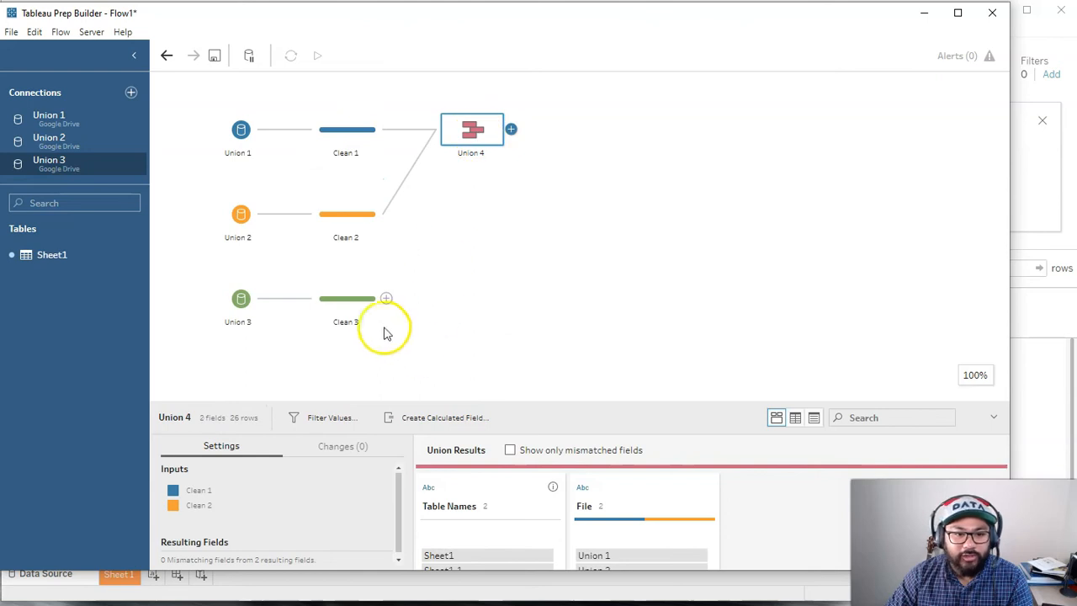
# Try adding Clean 3 as a third input to the Union 4 step, and undo that addition.
pyautogui.moveTo(339, 309)
pyautogui.mouseDown()
pyautogui.moveTo(466, 159)
pyautogui.moveTo(478, 160)
pyautogui.moveTo(469, 151)
pyautogui.moveTo(433, 193)
pyautogui.moveTo(415, 130)
pyautogui.moveTo(330, 315)
pyautogui.moveTo(337, 298)
pyautogui.mouseUp()
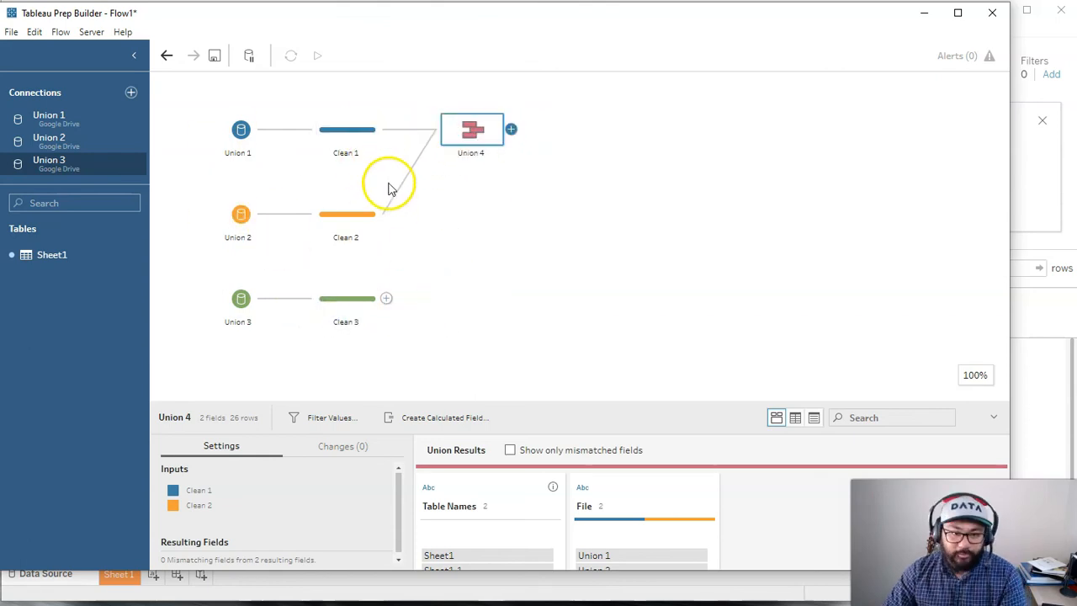
pyautogui.moveTo(378, 214); pyautogui.dragTo(436, 115)
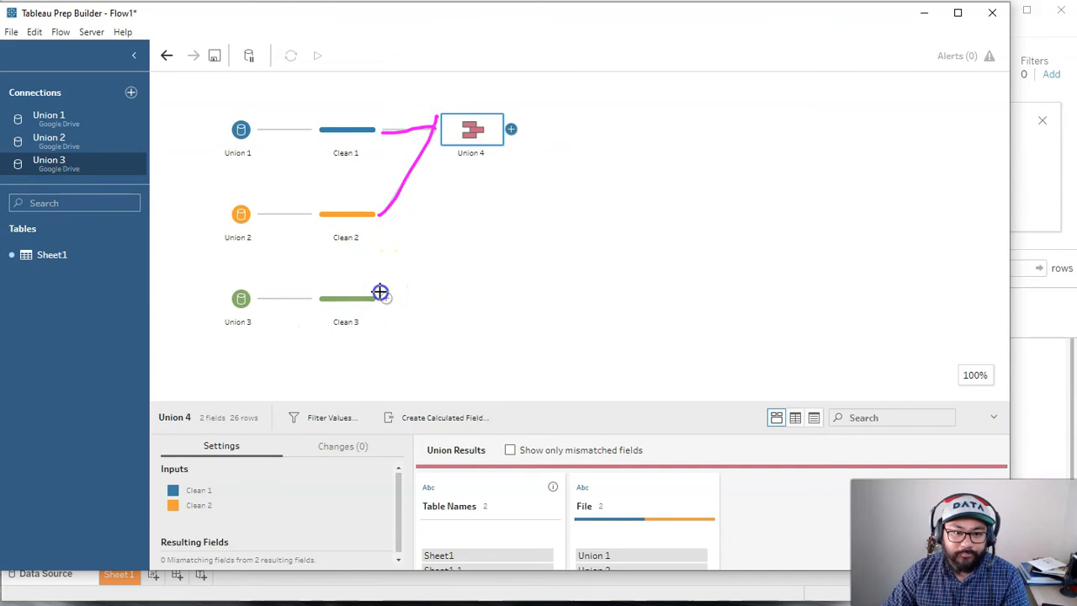
pyautogui.moveTo(345, 296)
pyautogui.mouseDown()
pyautogui.moveTo(481, 165)
pyautogui.moveTo(459, 214)
pyautogui.moveTo(423, 118)
pyautogui.moveTo(427, 133)
pyautogui.mouseUp()
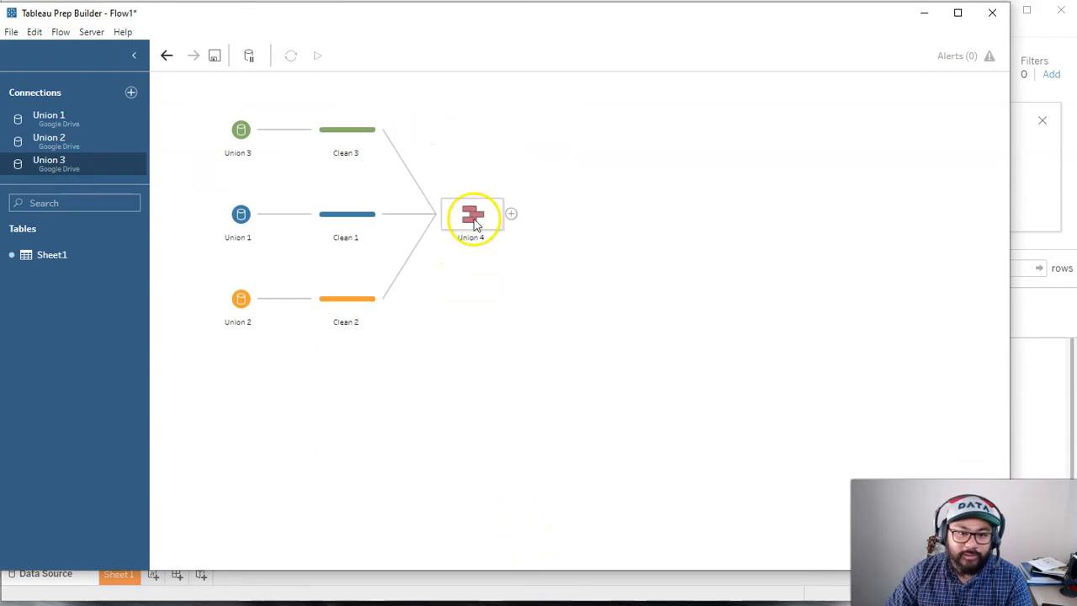
pyautogui.hotkey('ctrl', 'z')
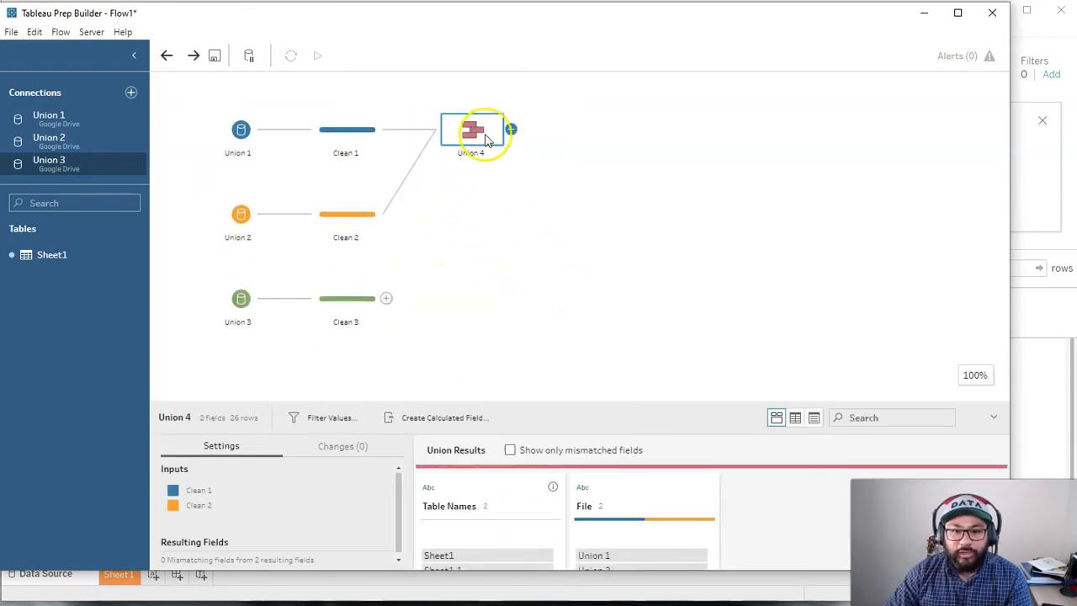
# Create a new union of Clean 3 and Union 4, and add an output step after it.
pyautogui.moveTo(347, 301); pyautogui.dragTo(487, 162)
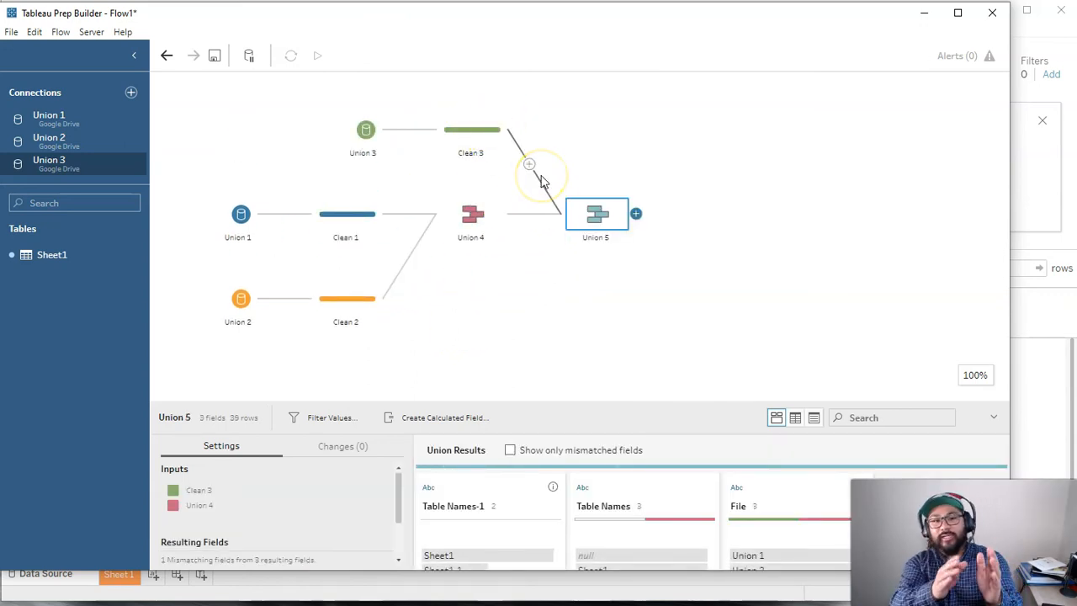
pyautogui.click(636, 214)
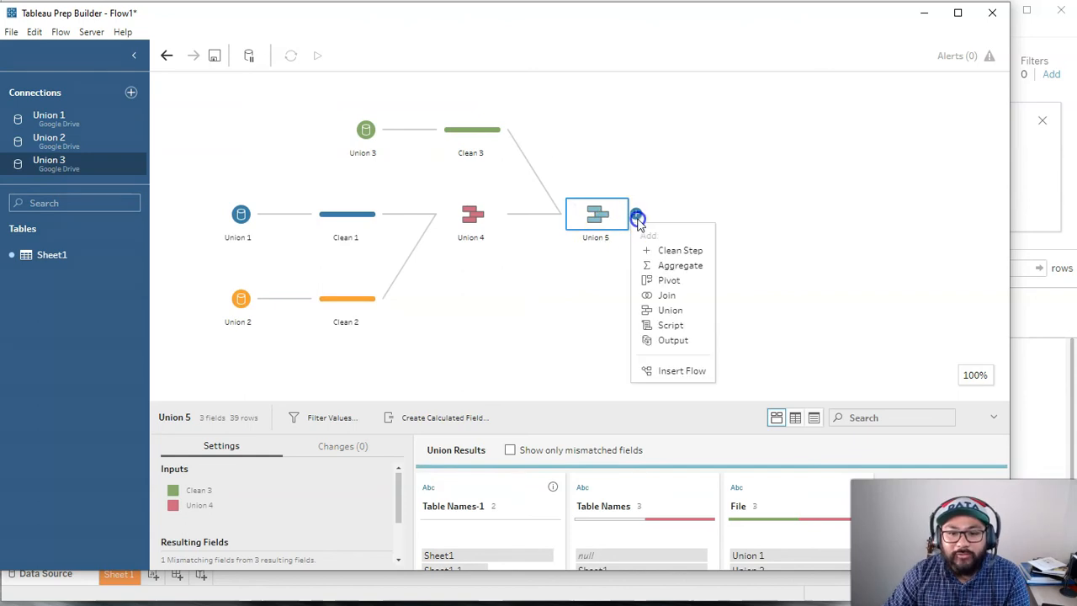
pyautogui.click(676, 339)
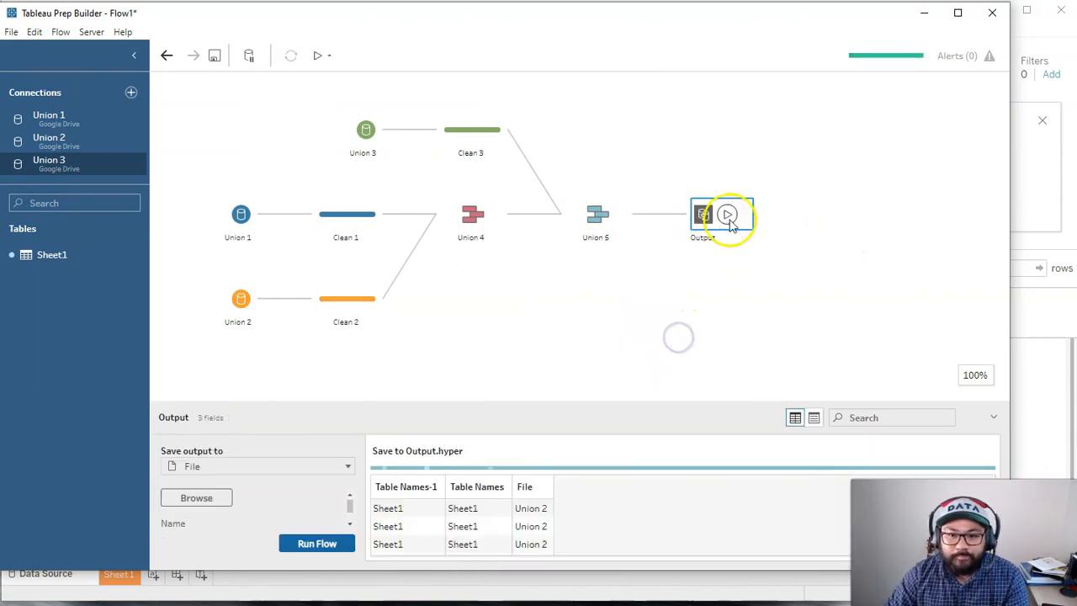
# Enlarge the output settings, keep File as the save destination and set the output type to Comma Separated Values (.csv).
pyautogui.moveTo(615, 405); pyautogui.dragTo(620, 307)
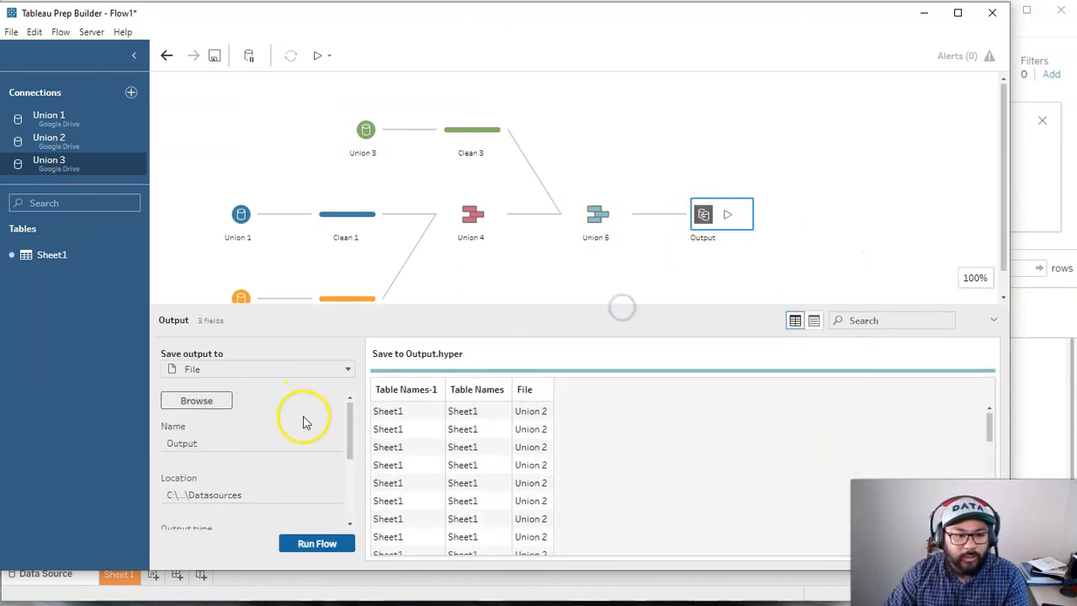
pyautogui.click(328, 370)
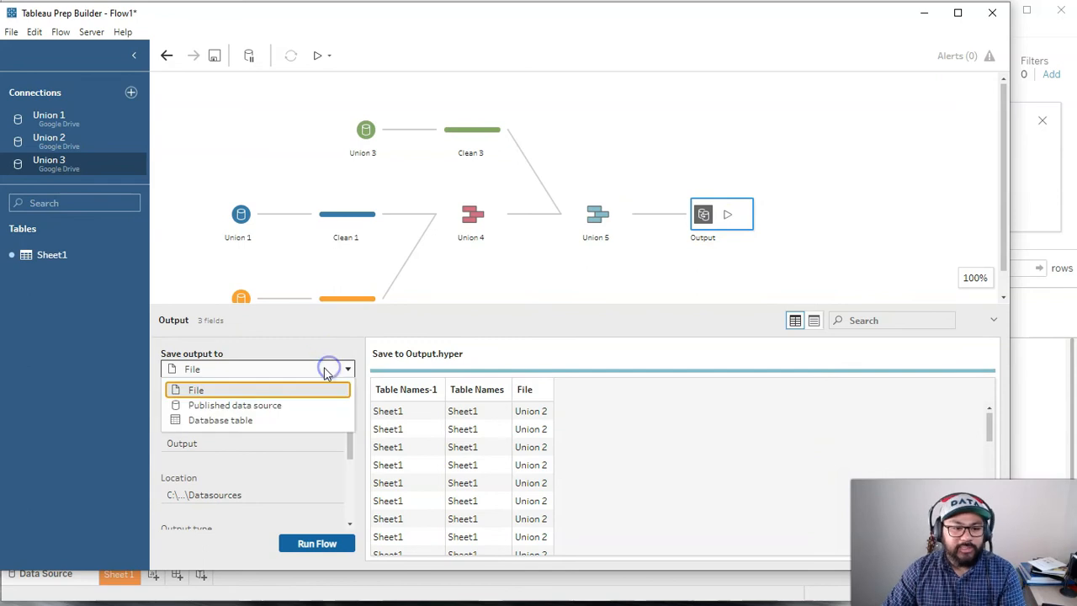
pyautogui.click(265, 391)
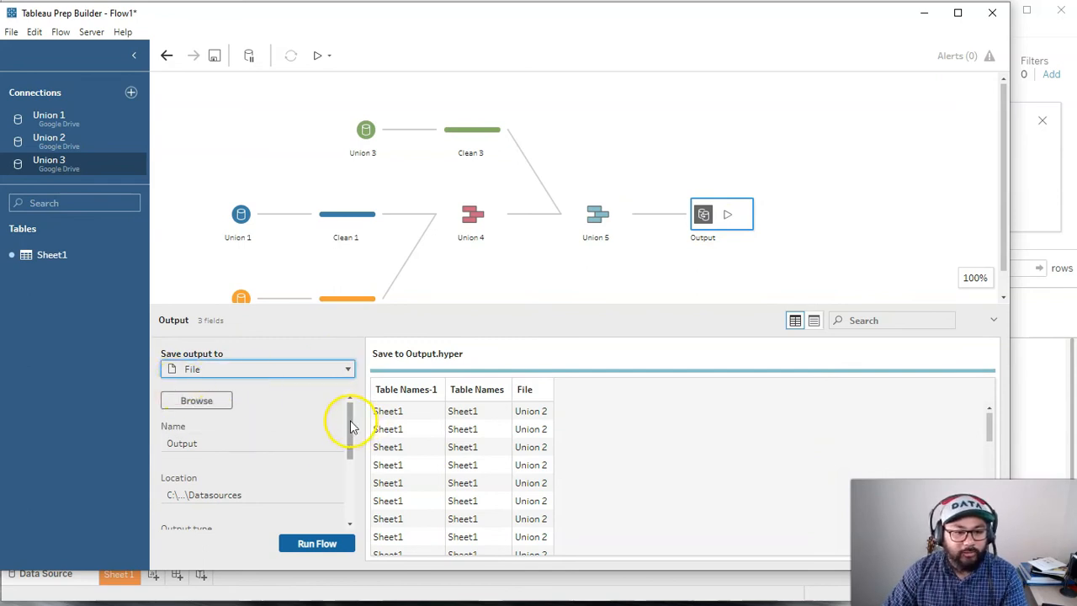
pyautogui.scroll(-3, 346, 440)
pyautogui.click(307, 446)
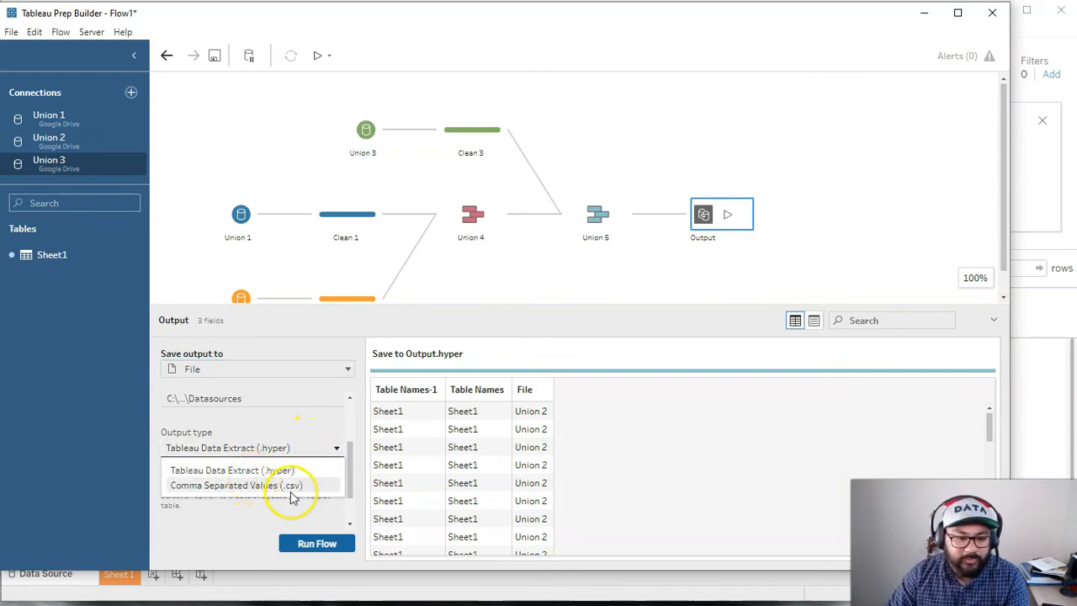
pyautogui.click(286, 485)
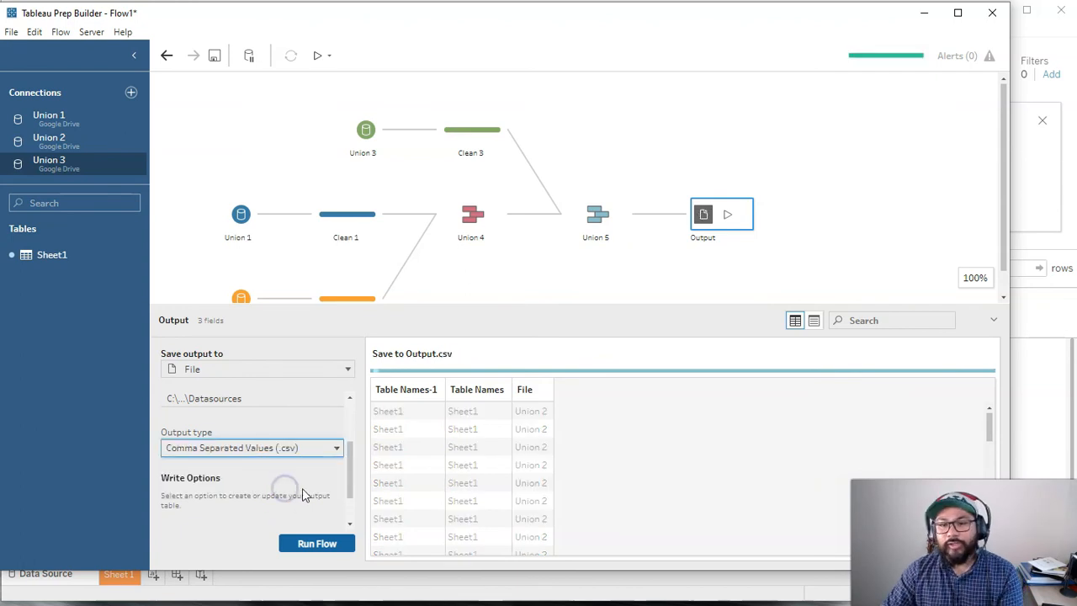
# Preview the Union 5 step in Tableau Desktop and dismiss the finished-run message.
pyautogui.click(297, 492)
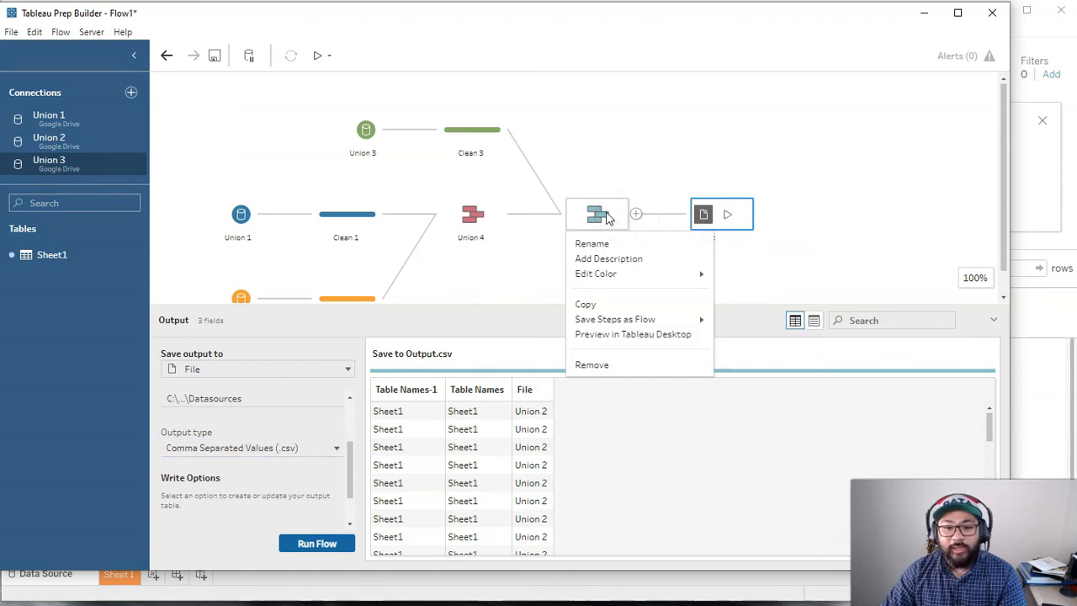
pyautogui.click(652, 336)
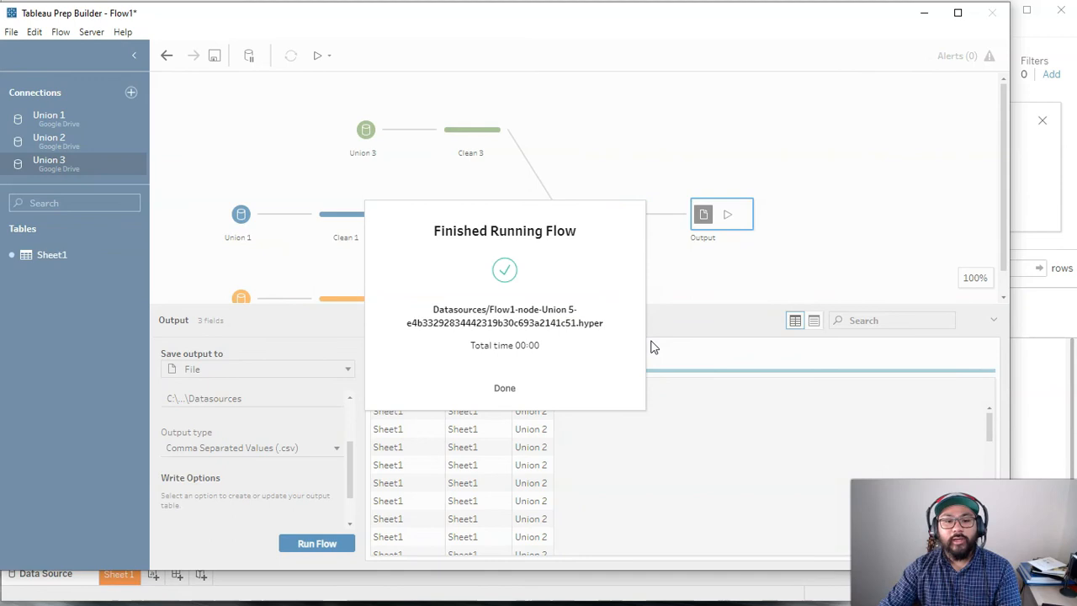
pyautogui.click(505, 387)
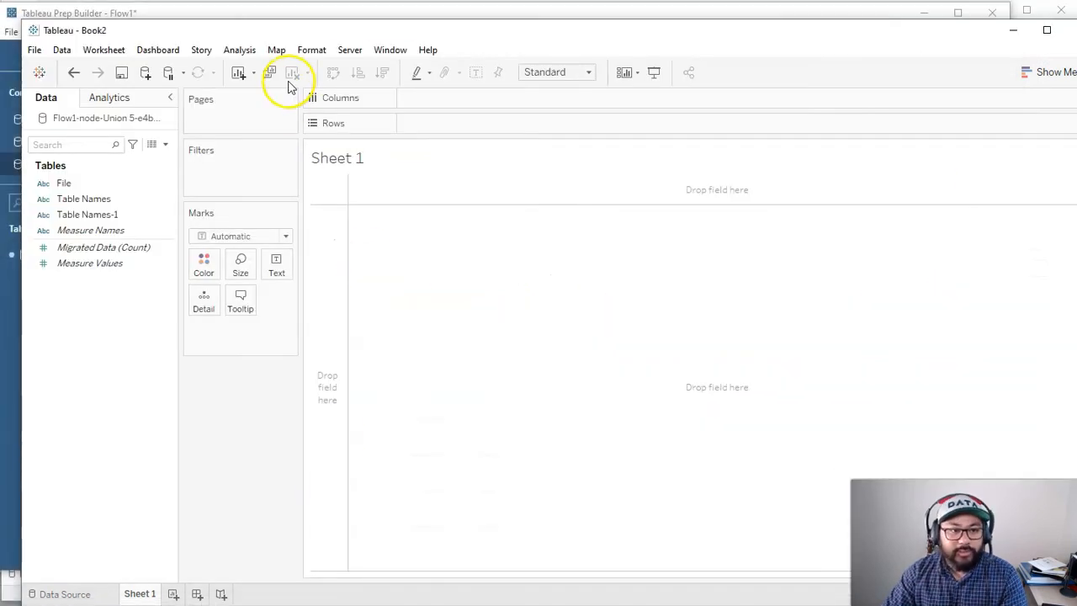
# In Tableau Desktop, reposition the Book2 window, view the underlying data of the unioned source and look through its rows.
pyautogui.doubleClick(496, 31)
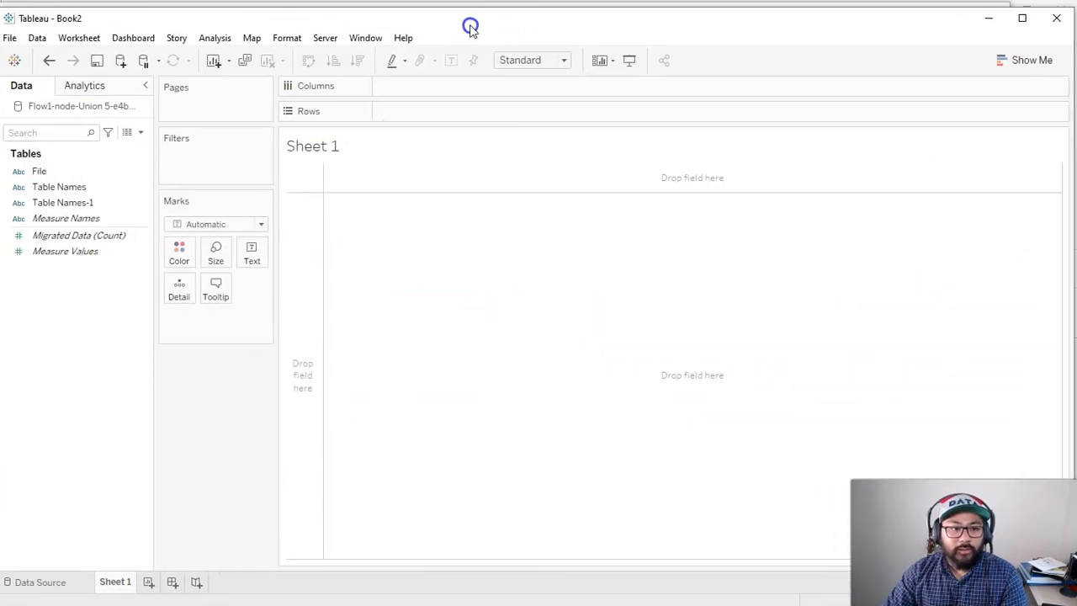
pyautogui.click(123, 137)
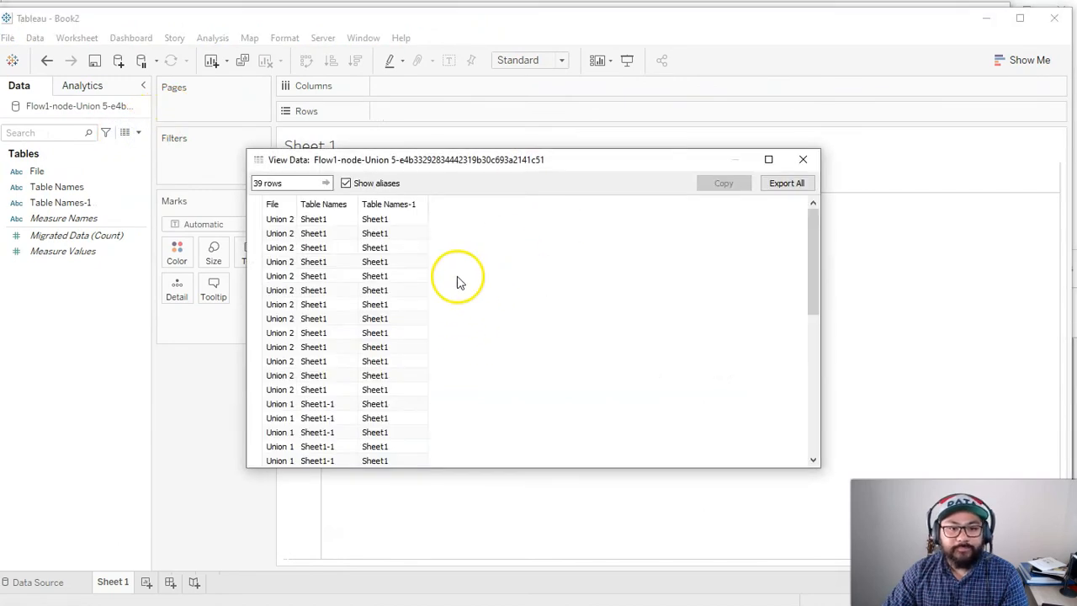
pyautogui.scroll(-3, 290, 289)
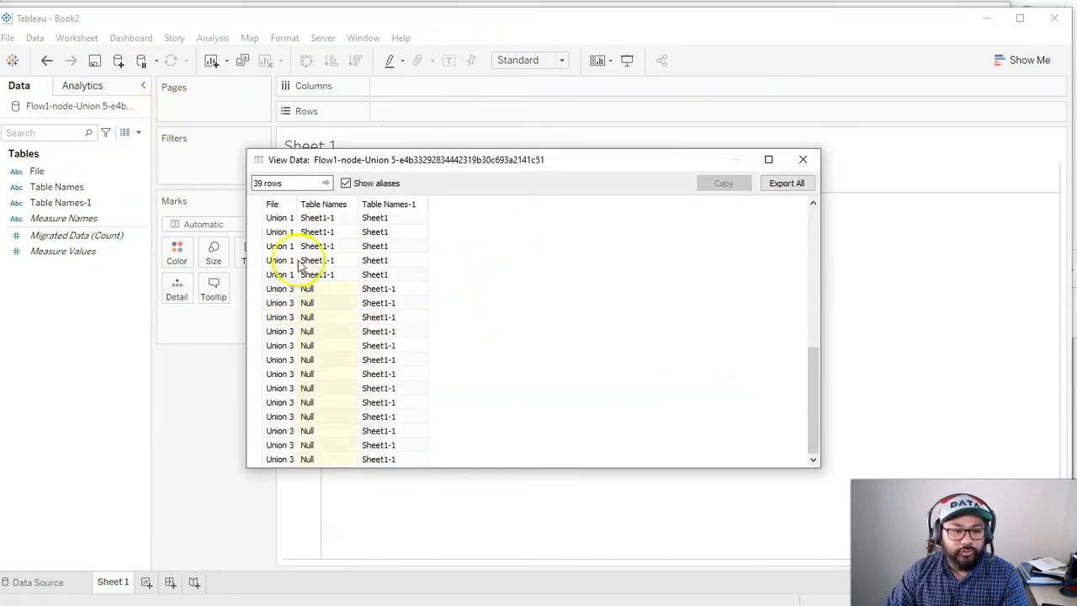
pyautogui.scroll(3, 352, 378)
pyautogui.scroll(1, 392, 290)
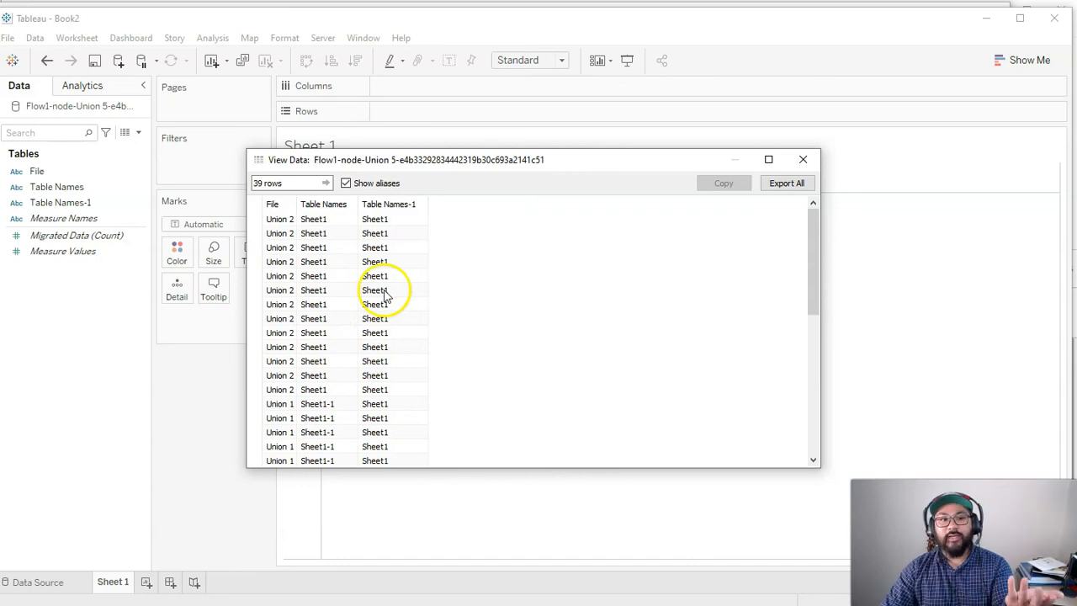